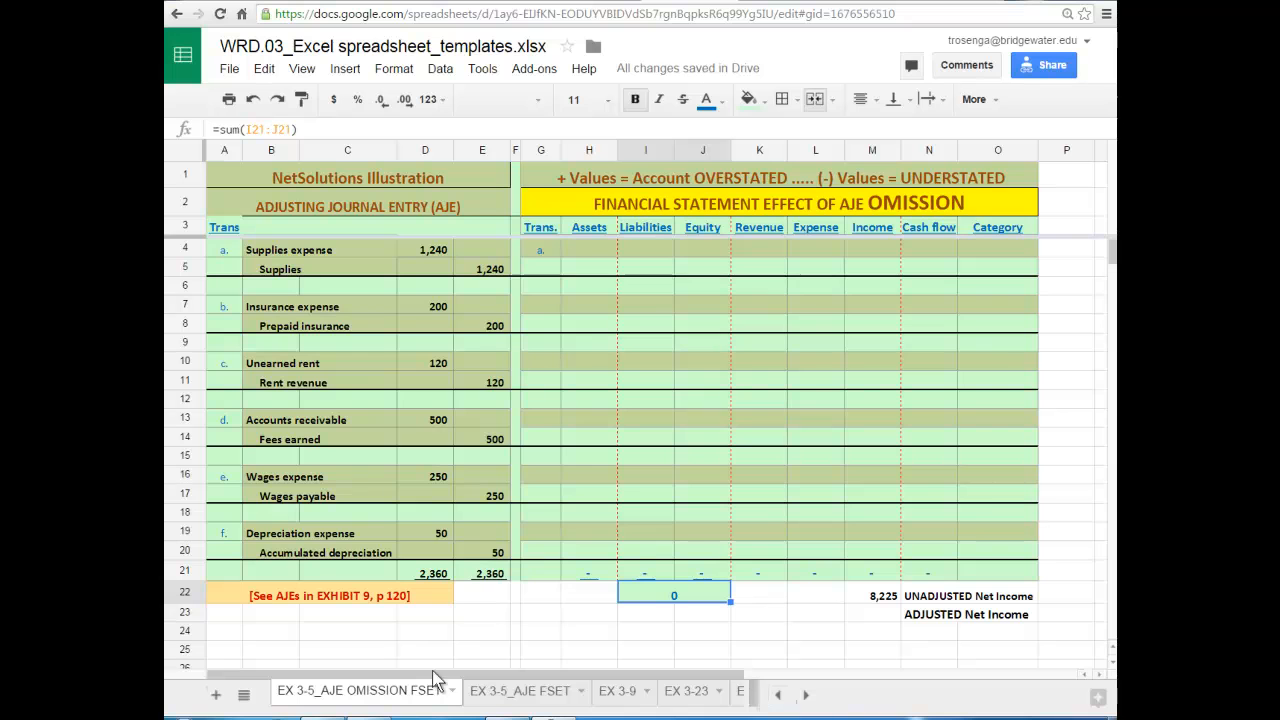
Step: Consult the unadjusted trial balance in Word and record transaction a's omission effect: 1240 under Assets in H5, -1240 under Expense in L4
click(375, 717)
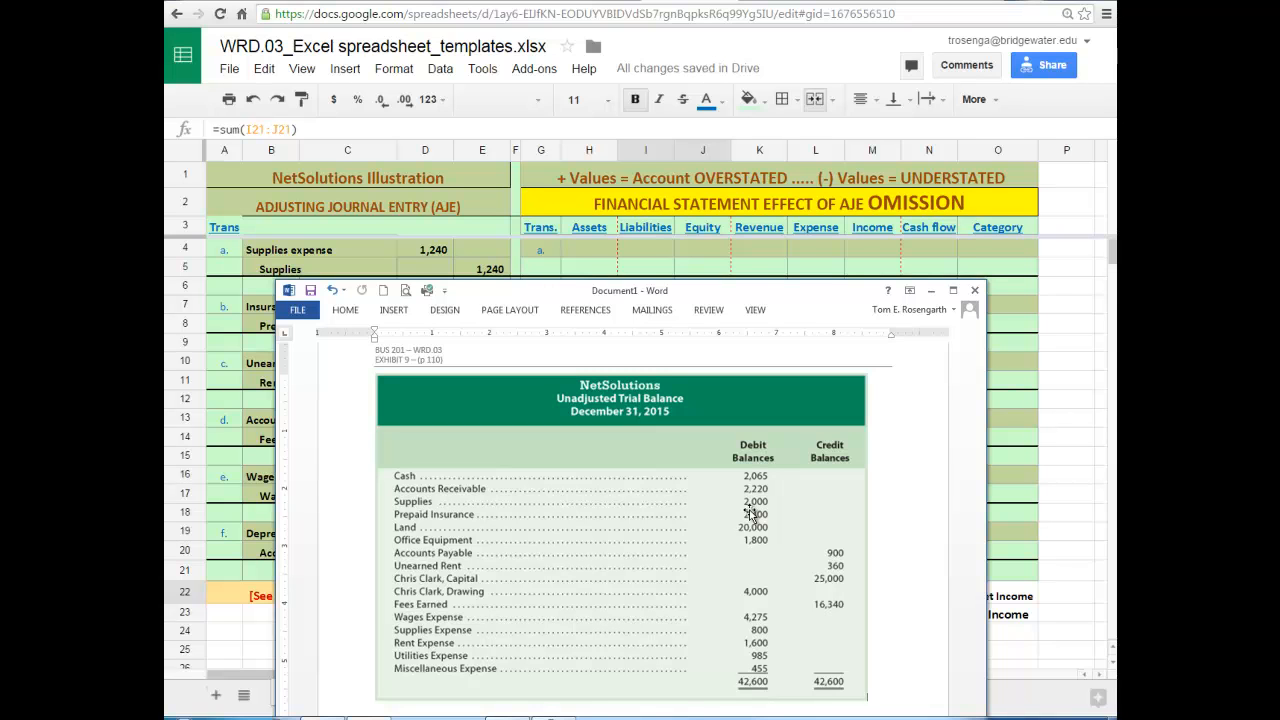
click(596, 277)
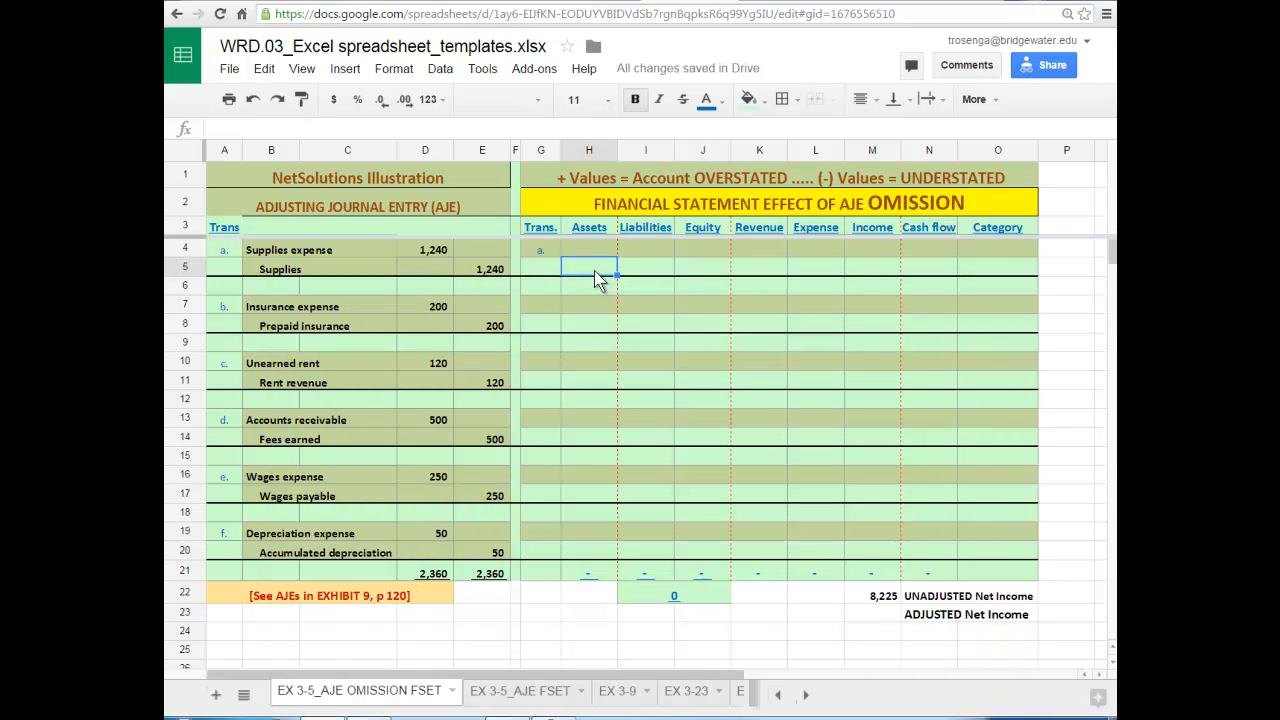
text(1240)
click(823, 250)
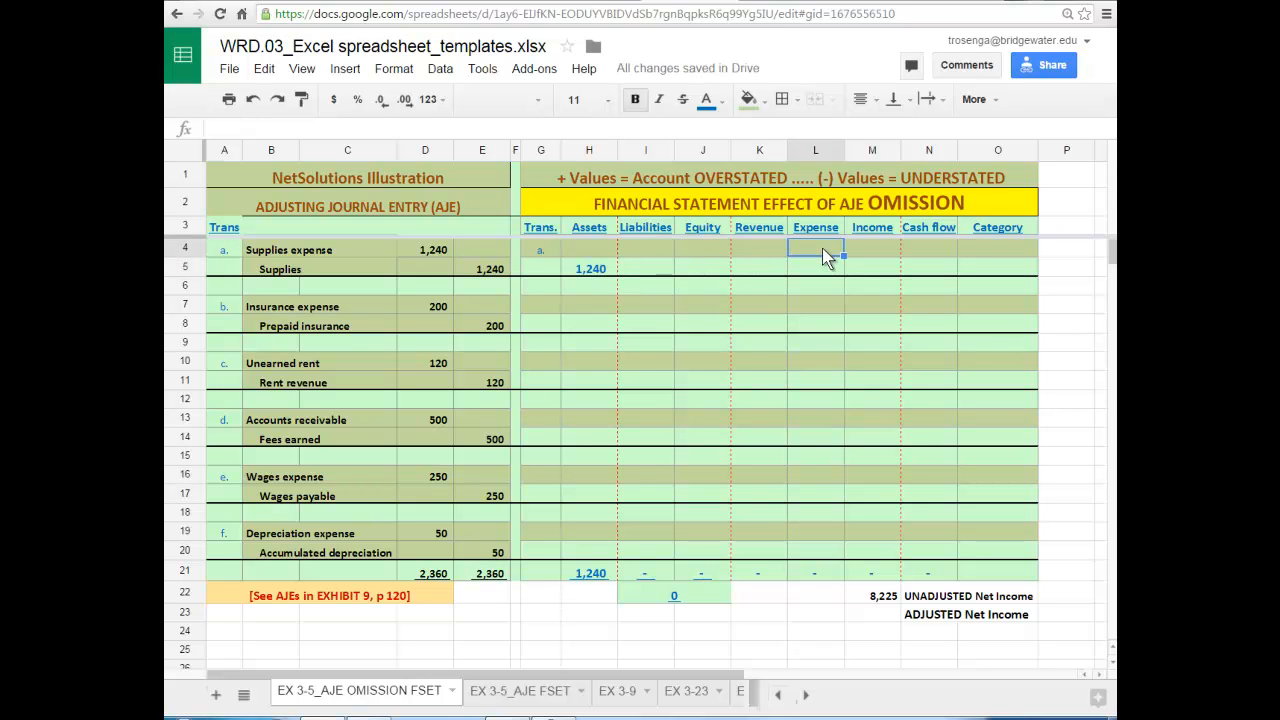
text(-1240)
key(Return)
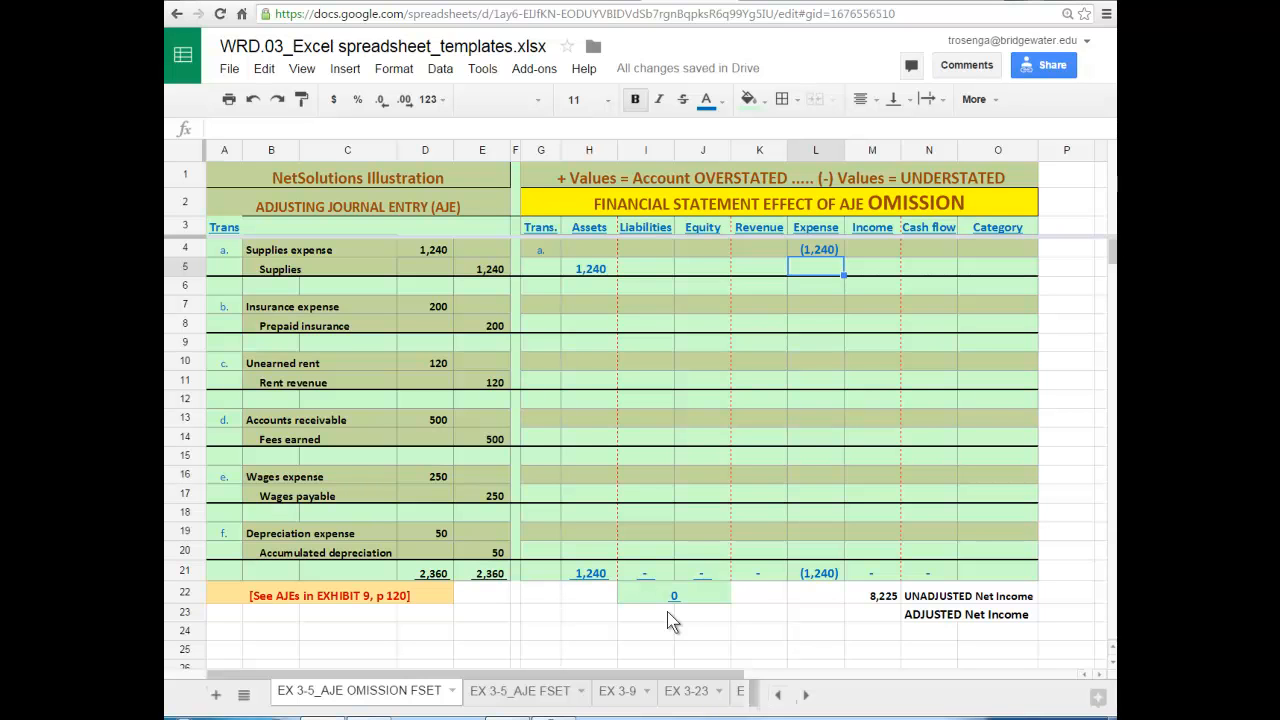
Step: Enter 1240 for transaction a under both Income and Equity in row 4
click(865, 254)
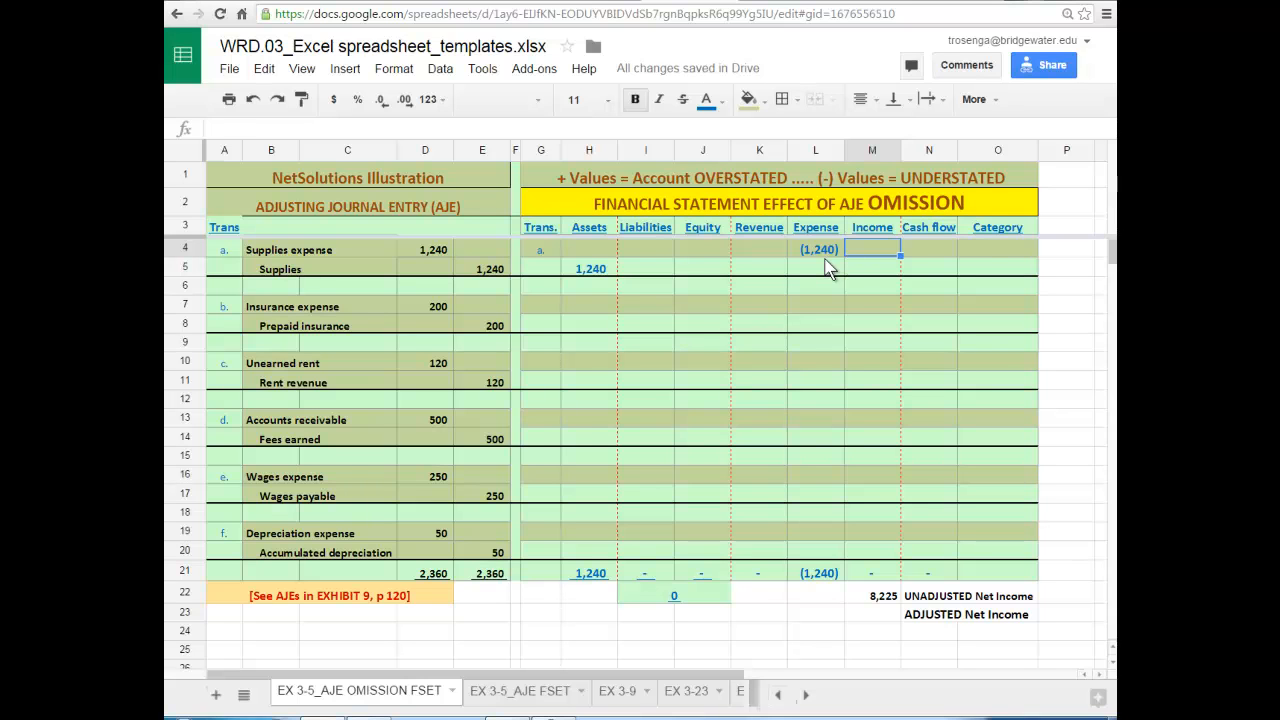
text(1240)
key(Return)
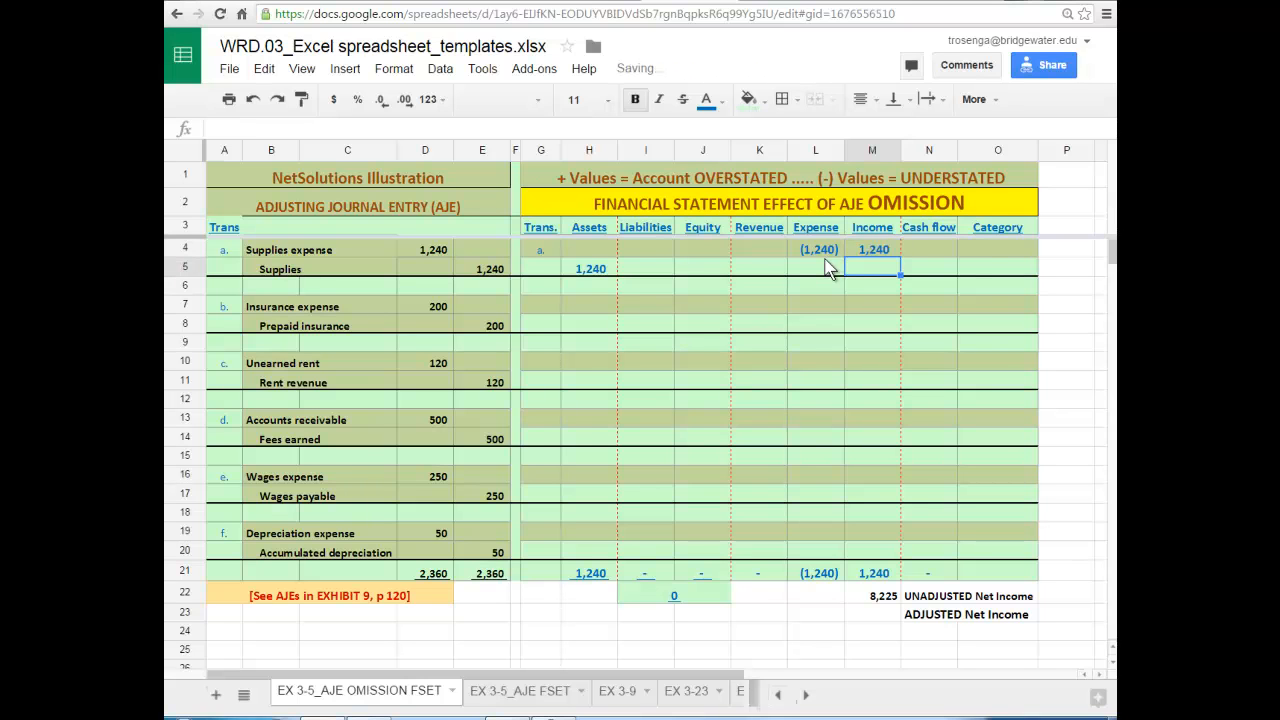
click(706, 258)
text(1240)
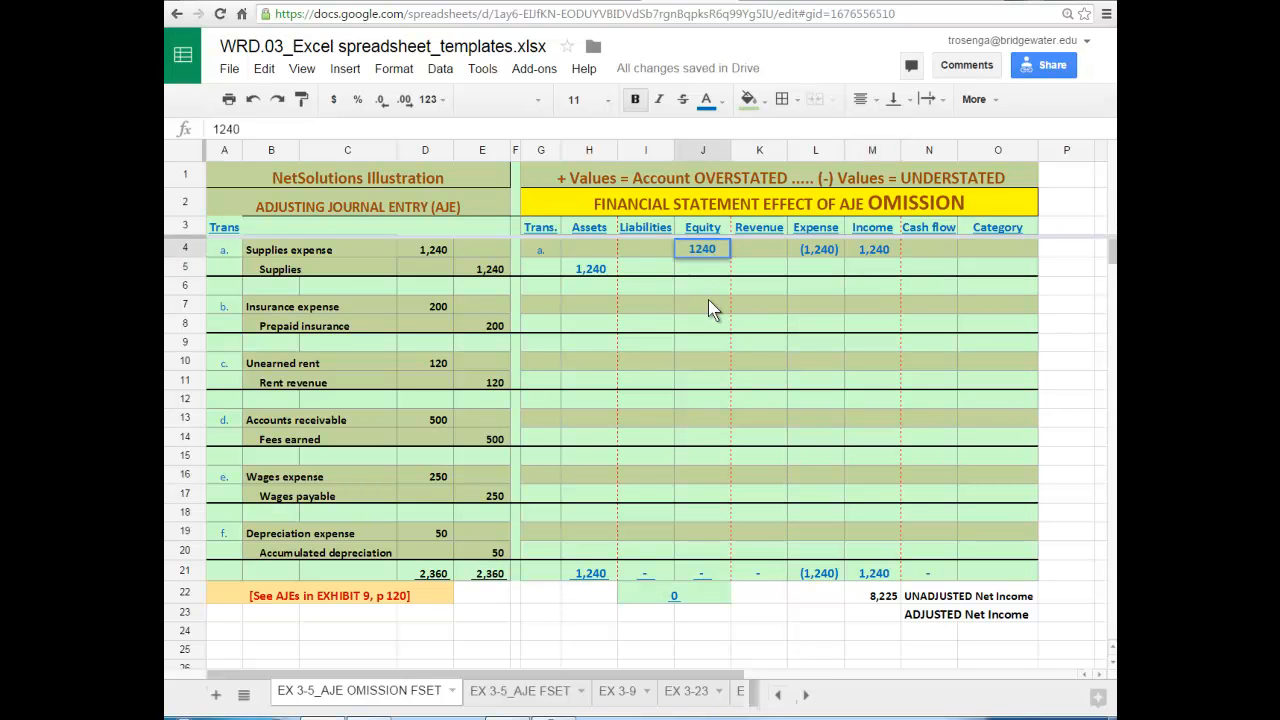
key(Return)
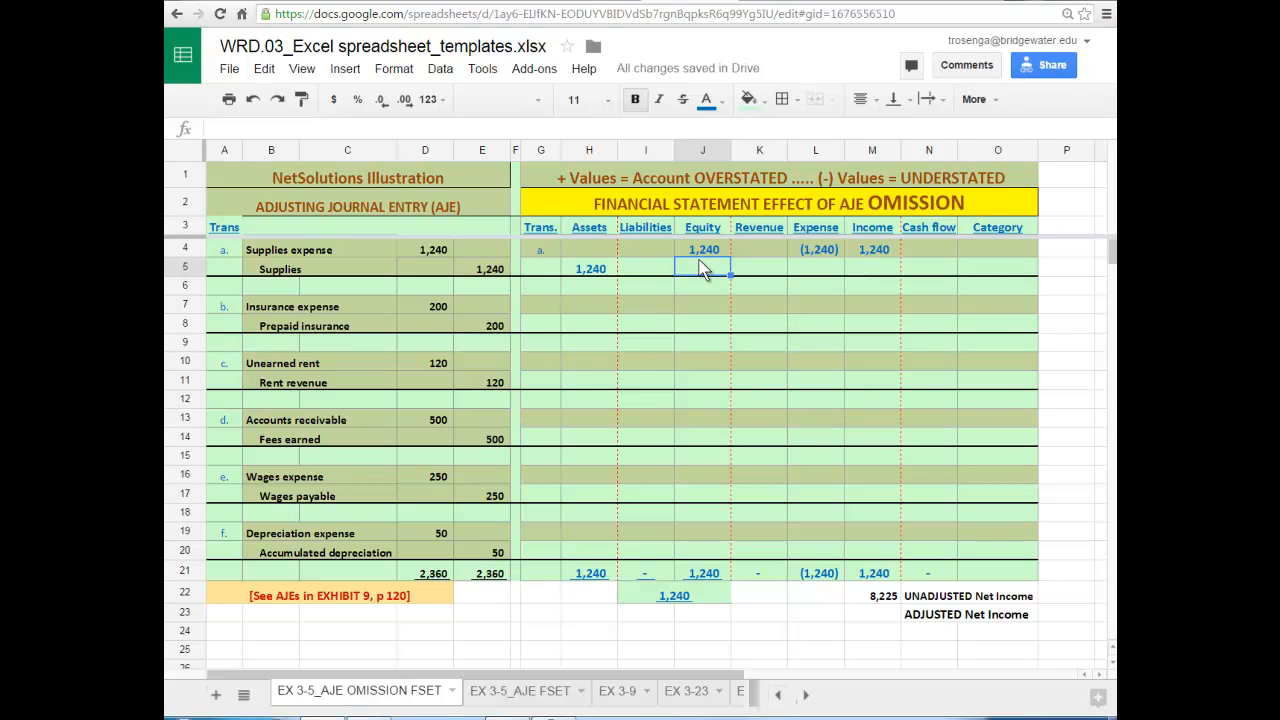
Step: Consult the trial balance in Word and record transaction b's omission effect: 200 under Assets in H8, -200 under Expense in L7
click(1112, 668)
click(1112, 668)
click(1112, 668)
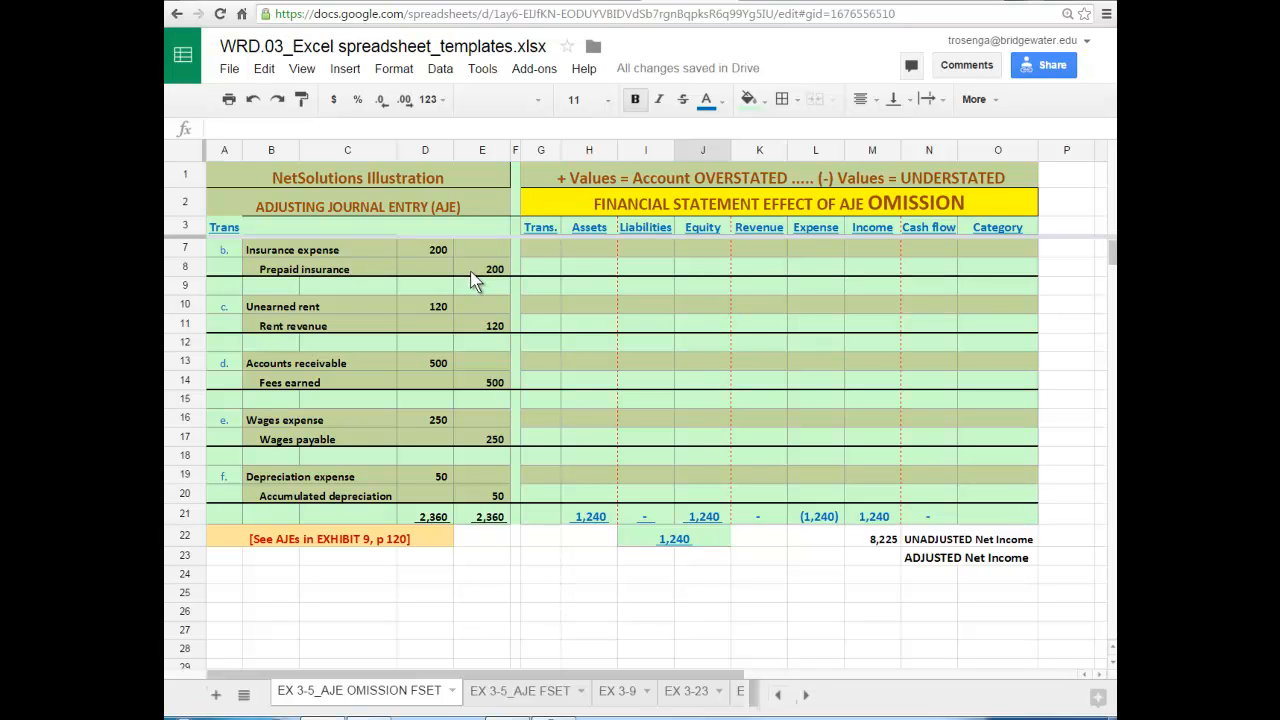
click(578, 274)
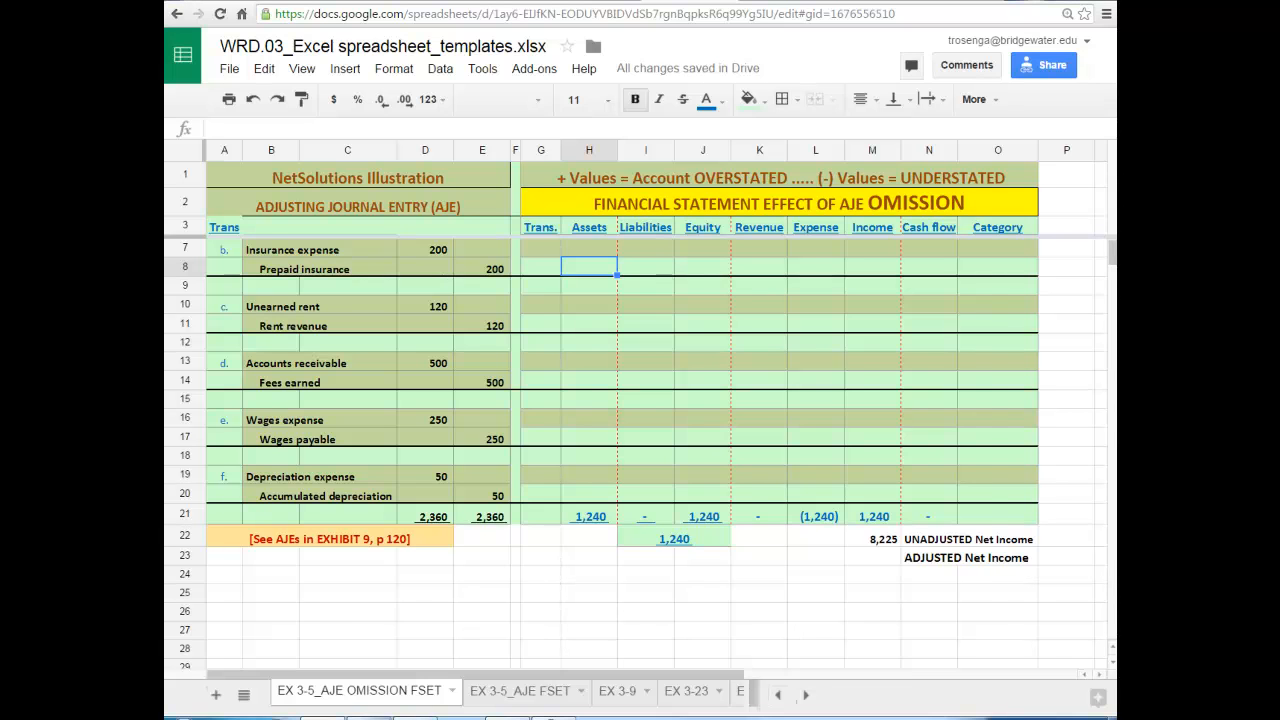
click(400, 717)
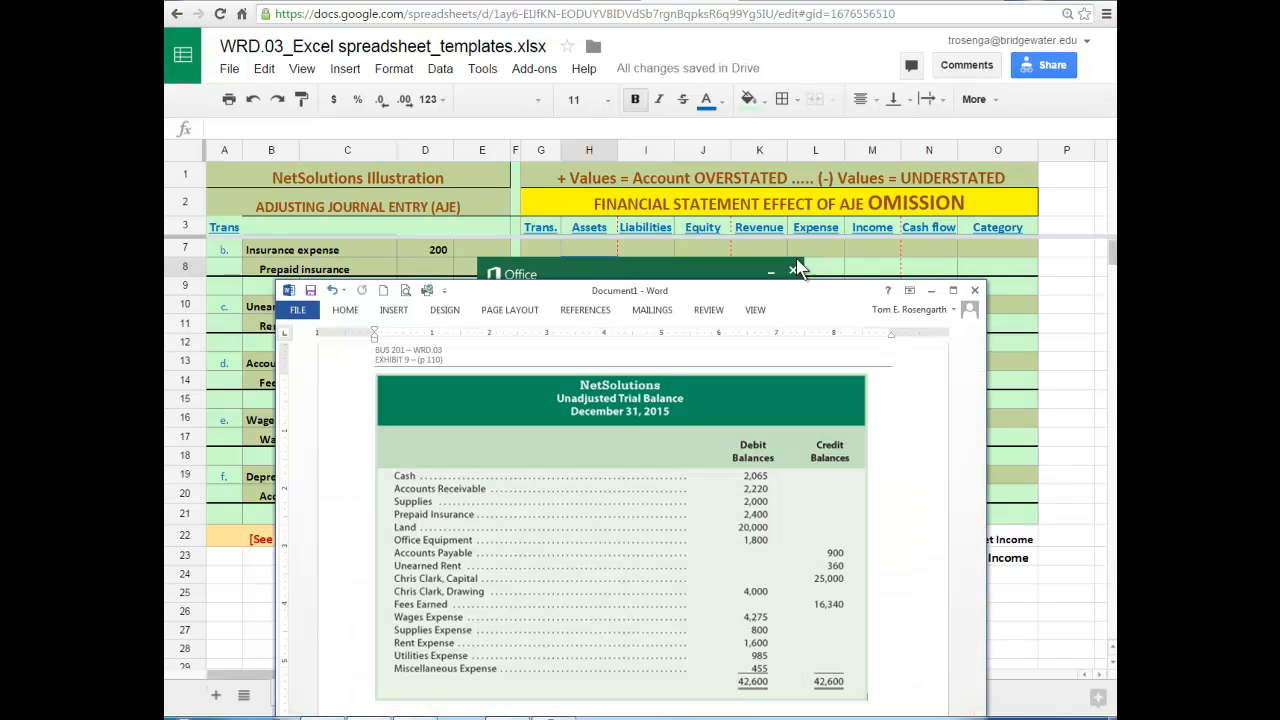
click(793, 273)
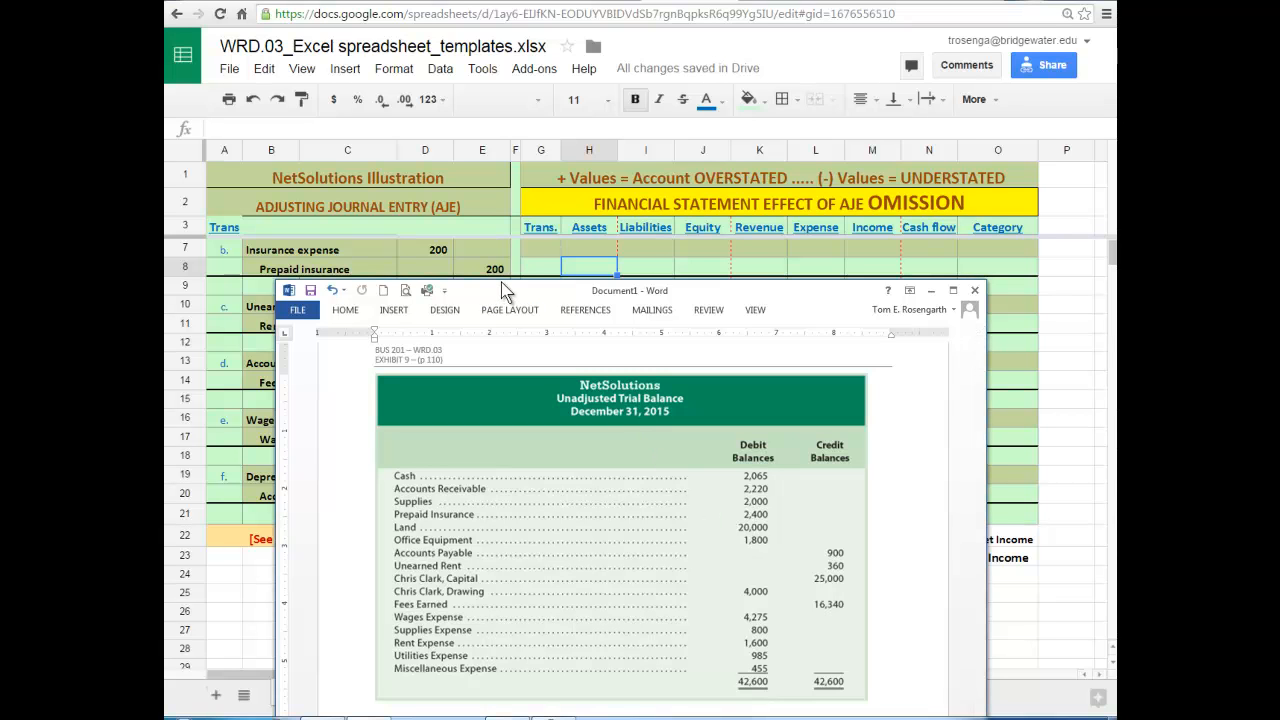
click(580, 272)
text(200)
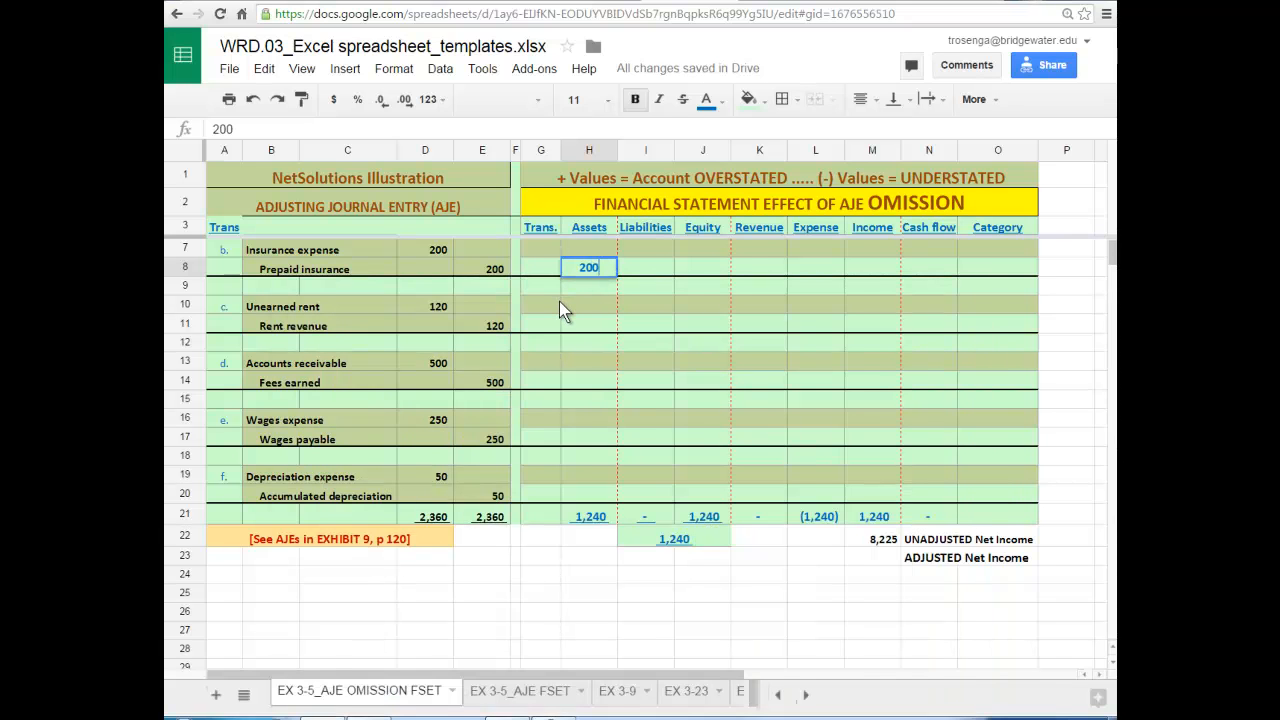
click(813, 247)
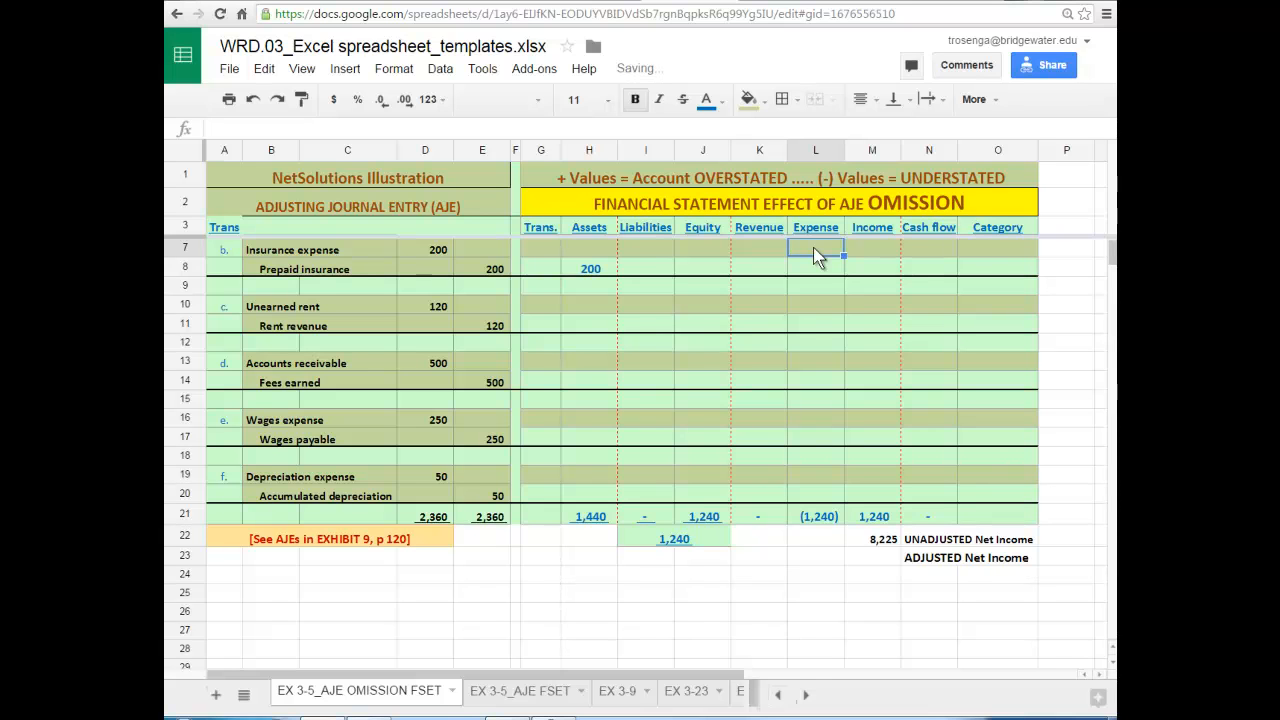
text(-200)
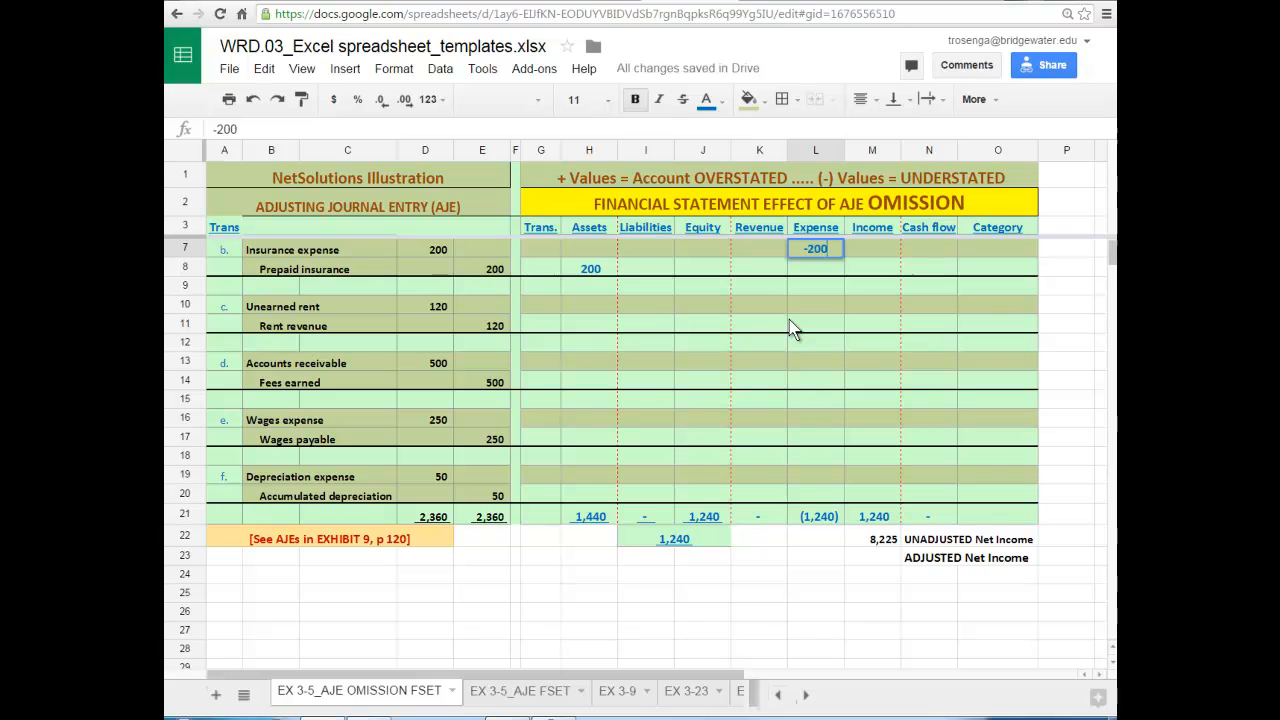
key(Return)
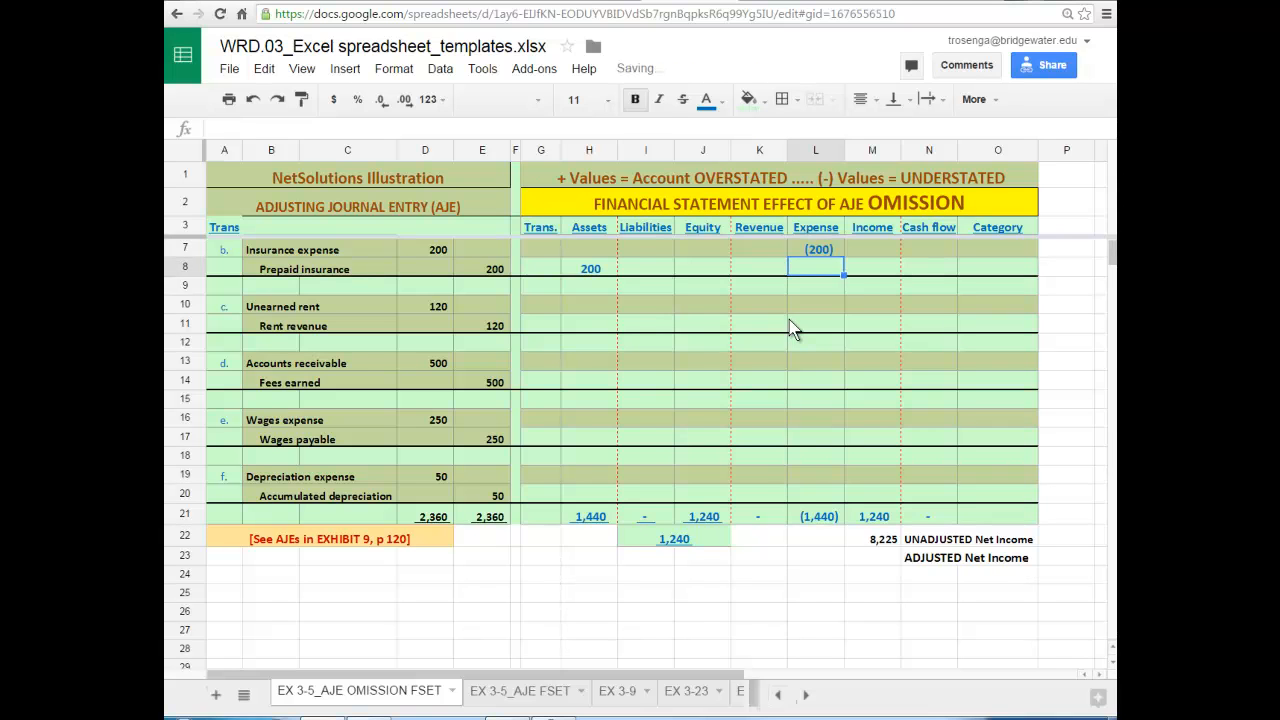
Step: Enter 200 for transaction b under both Income and Equity in row 7
click(861, 248)
text(200)
key(Return)
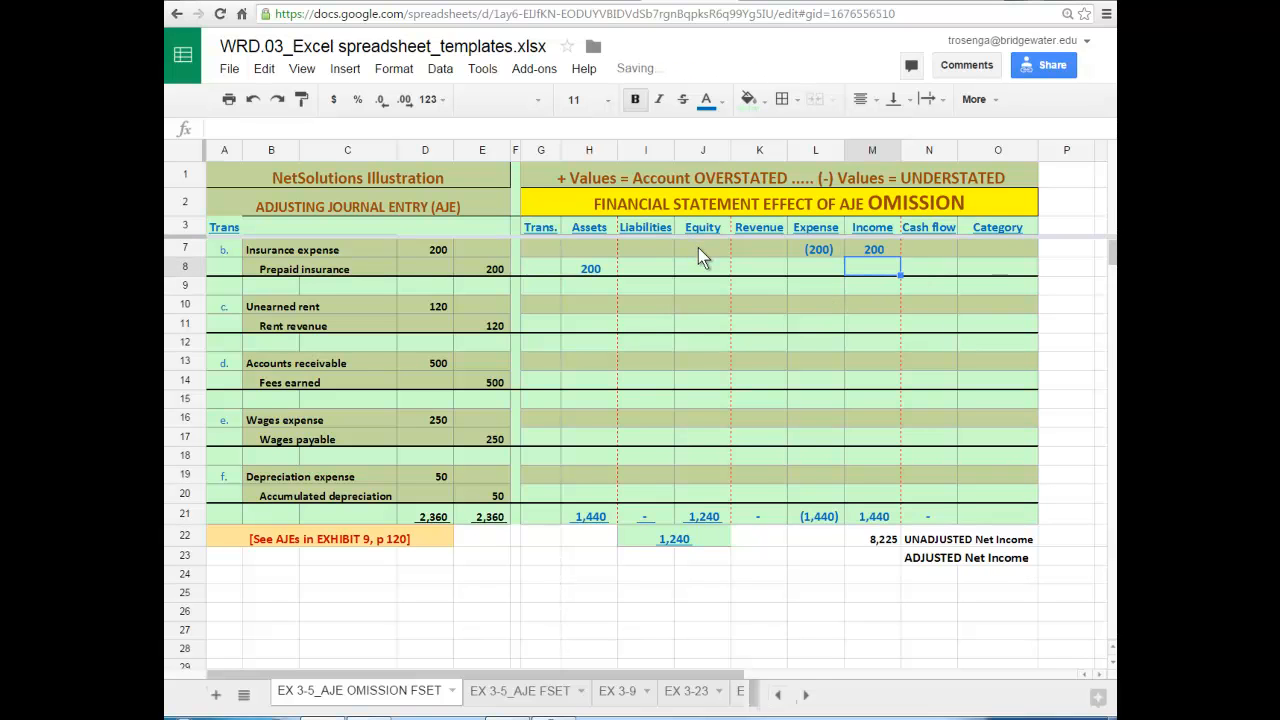
click(698, 248)
text(200)
key(Return)
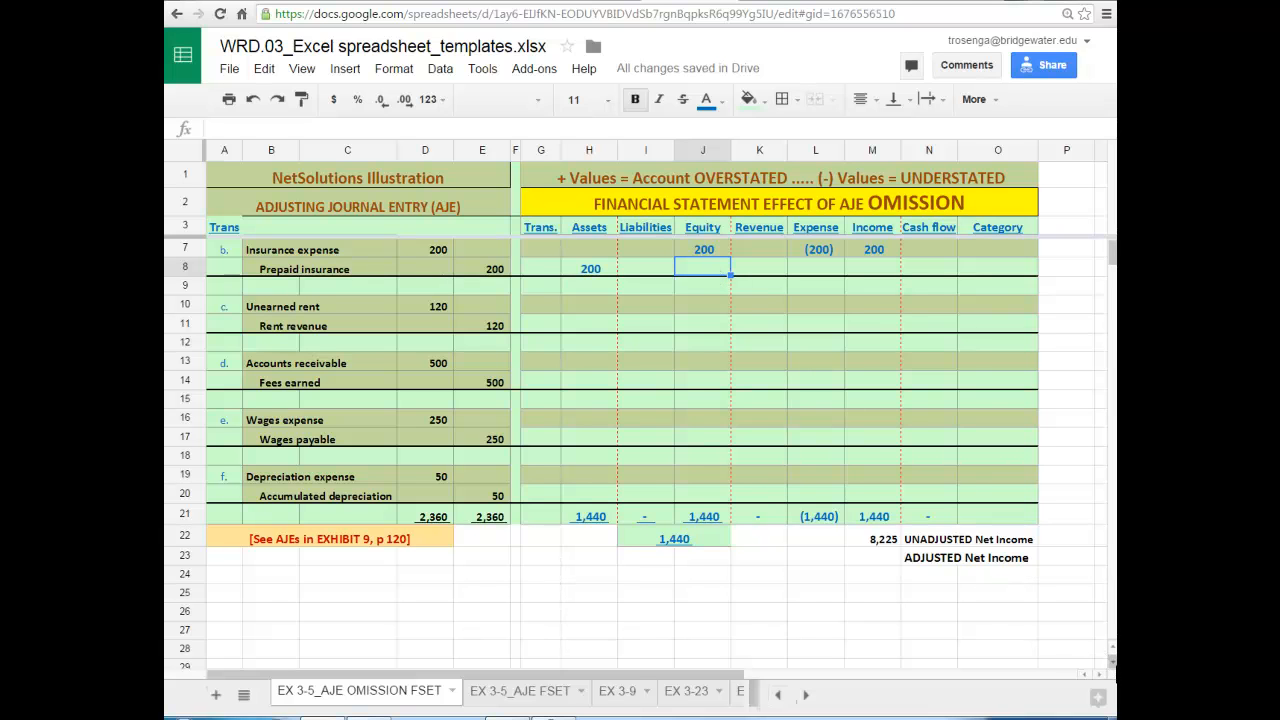
Step: Consult the trial balance in Word and record transaction c's omission effect in row 10: 120 under Liabilities and -120 under Revenue
click(1112, 662)
click(646, 611)
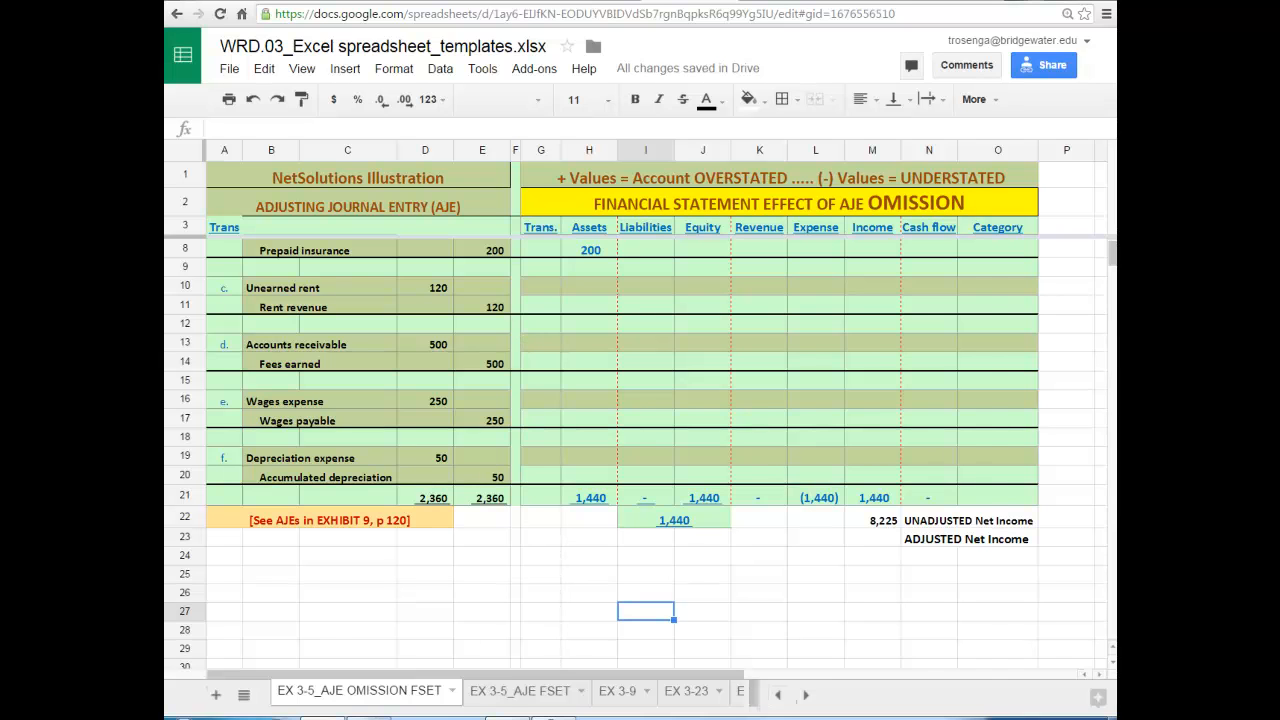
click(370, 718)
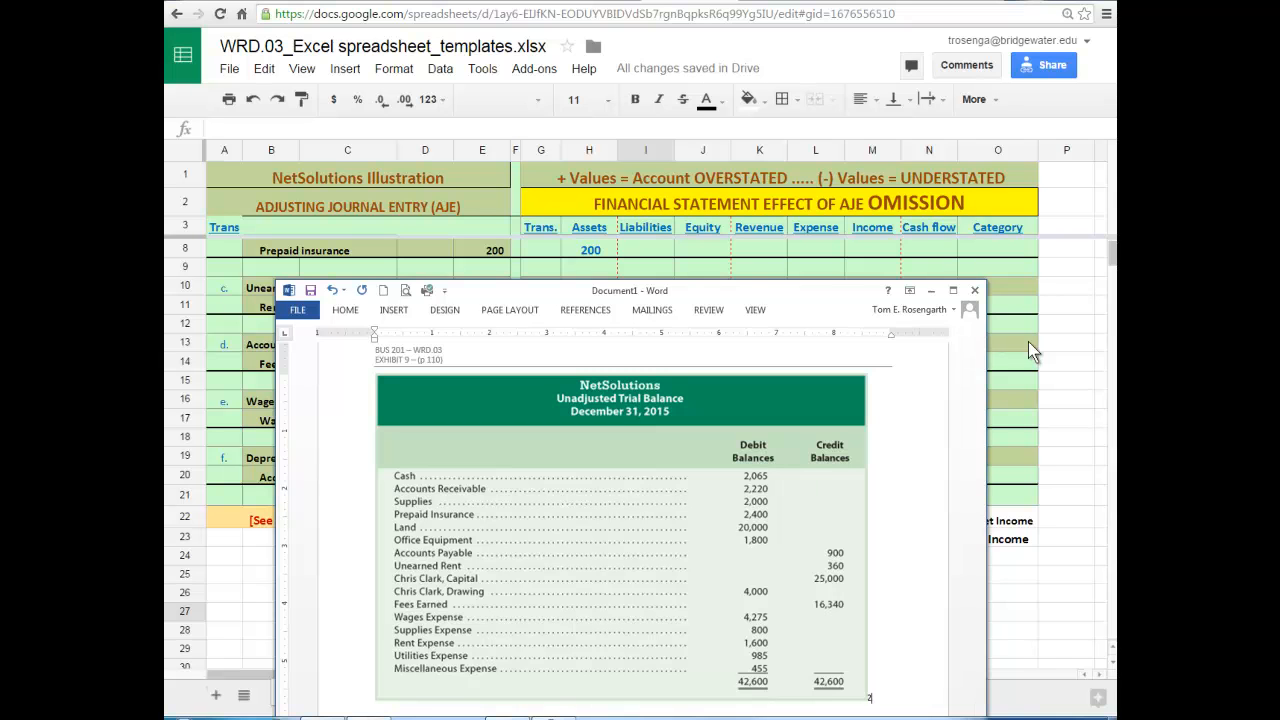
drag(1113, 257, 1113, 258)
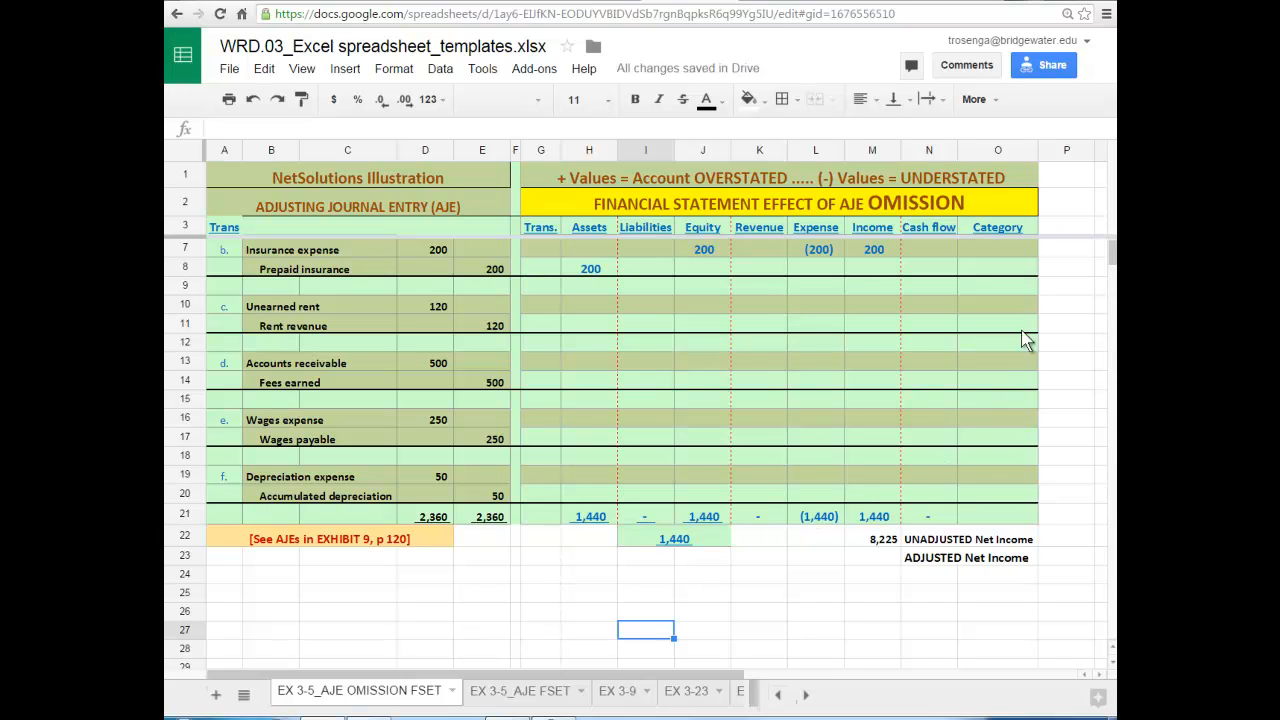
drag(1113, 258, 1113, 260)
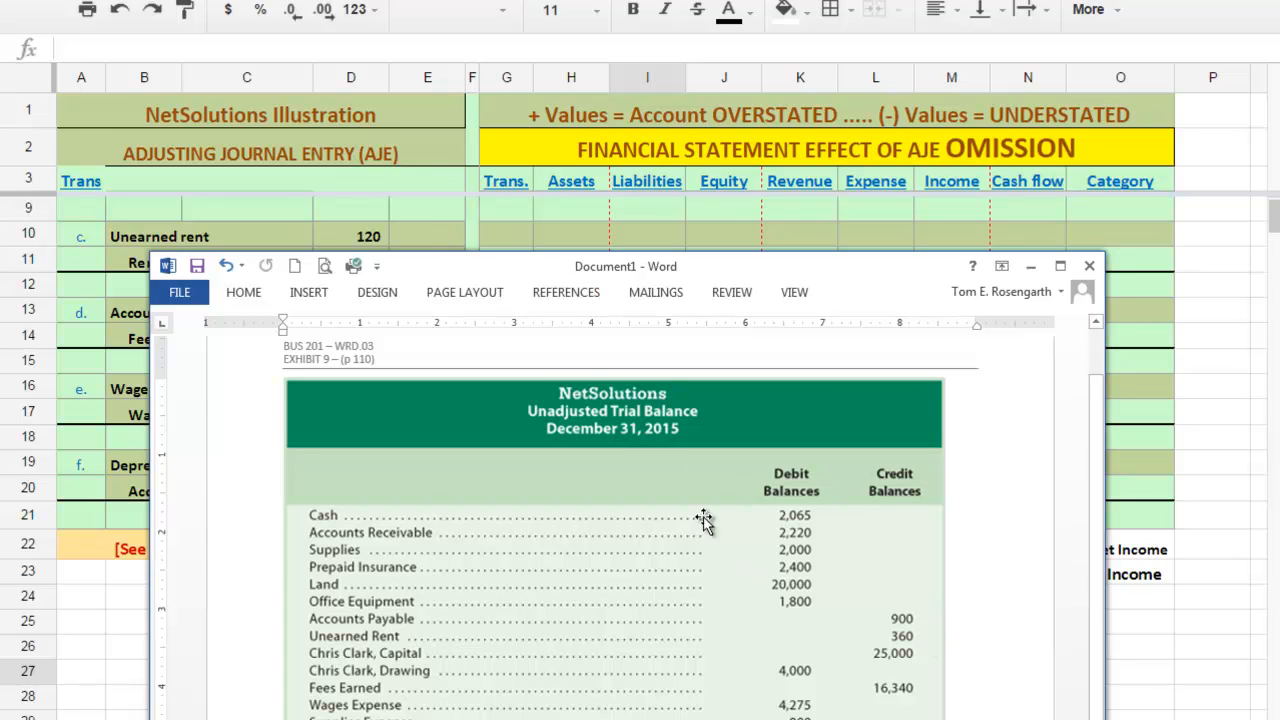
click(646, 228)
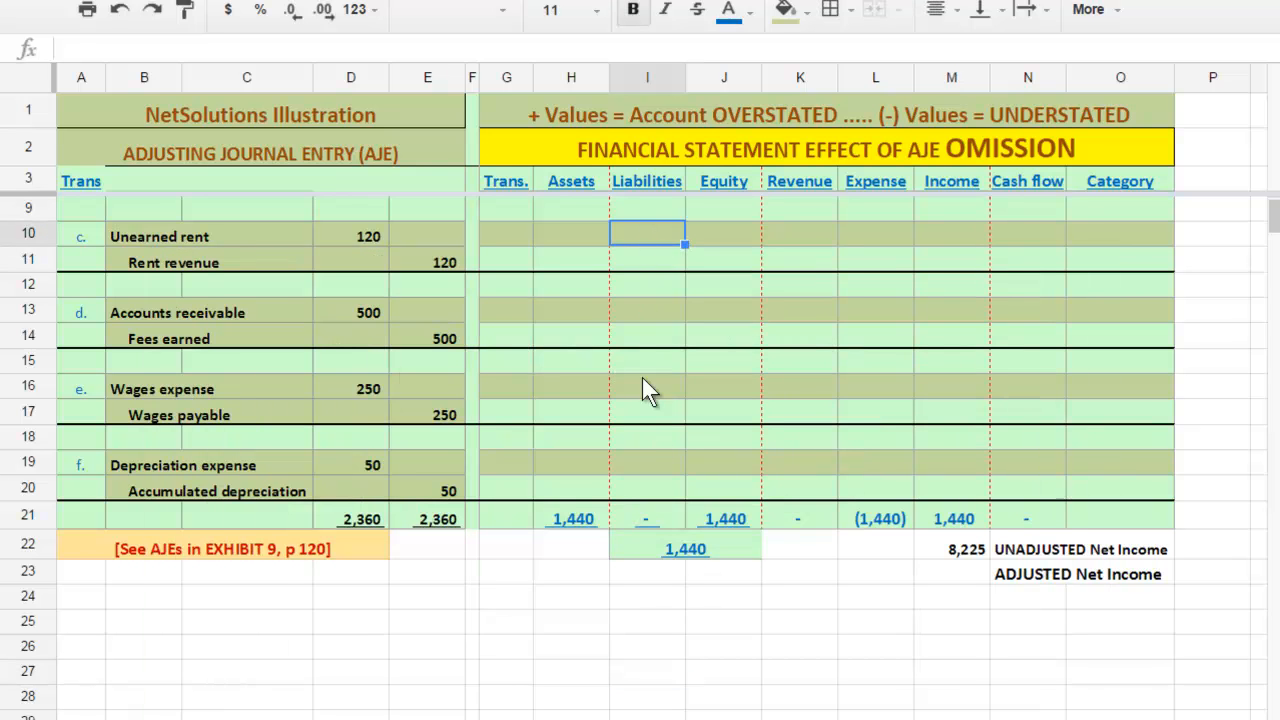
text(120)
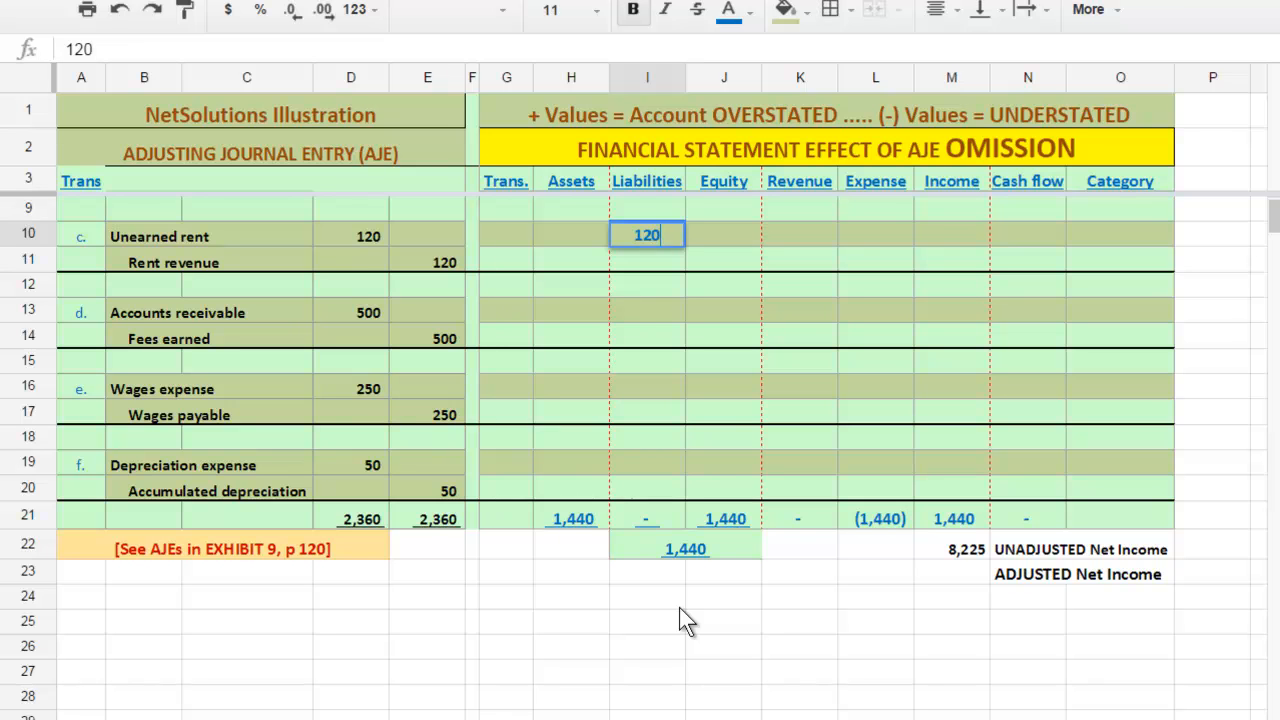
key(Return)
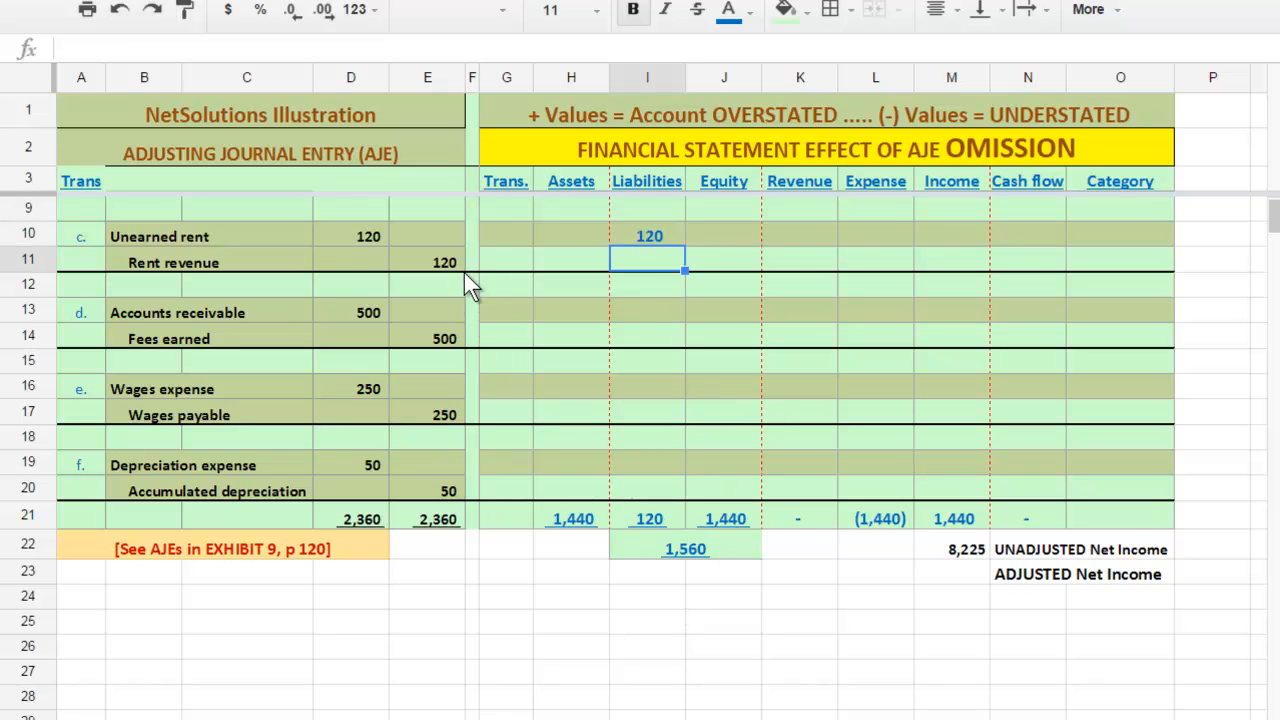
click(813, 236)
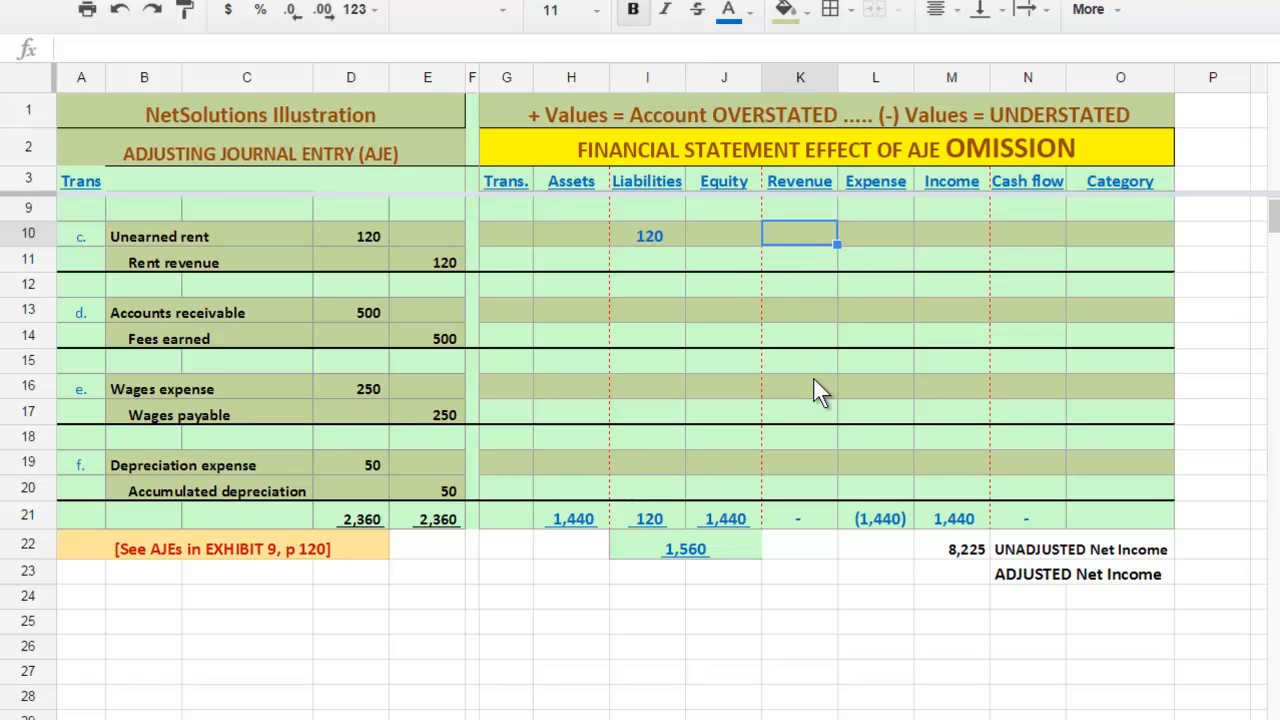
text(-120)
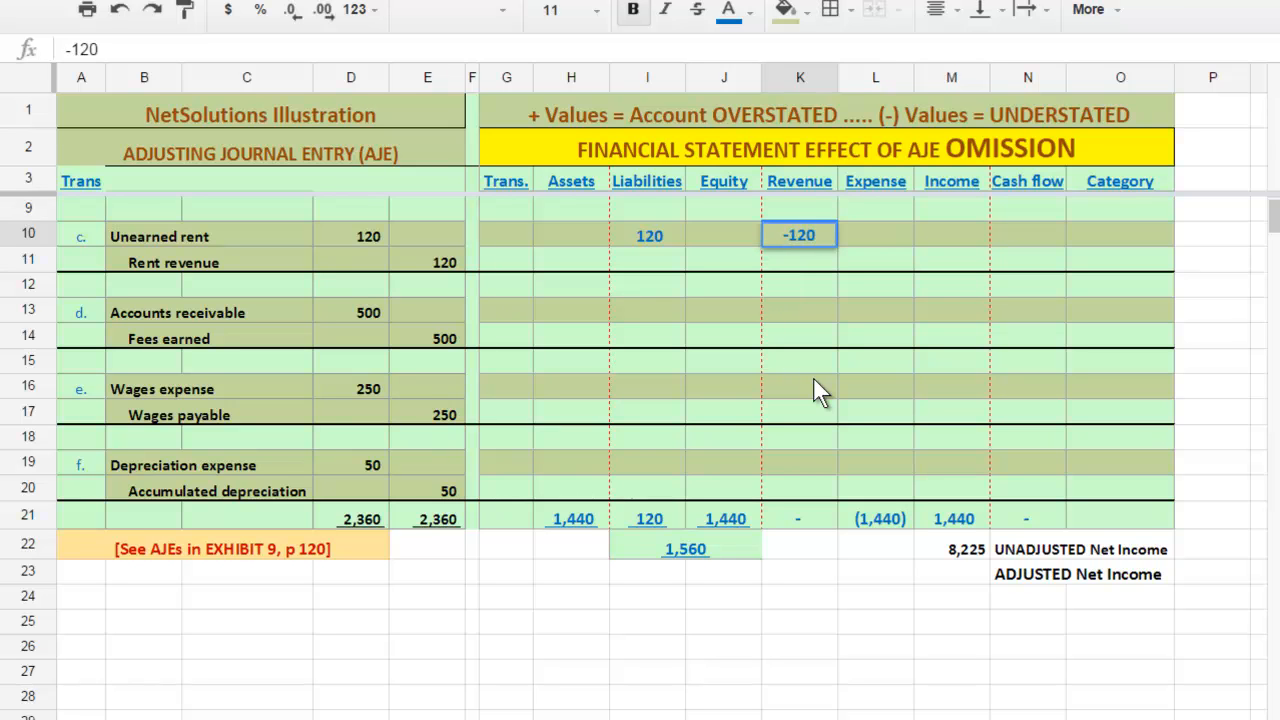
key(Return)
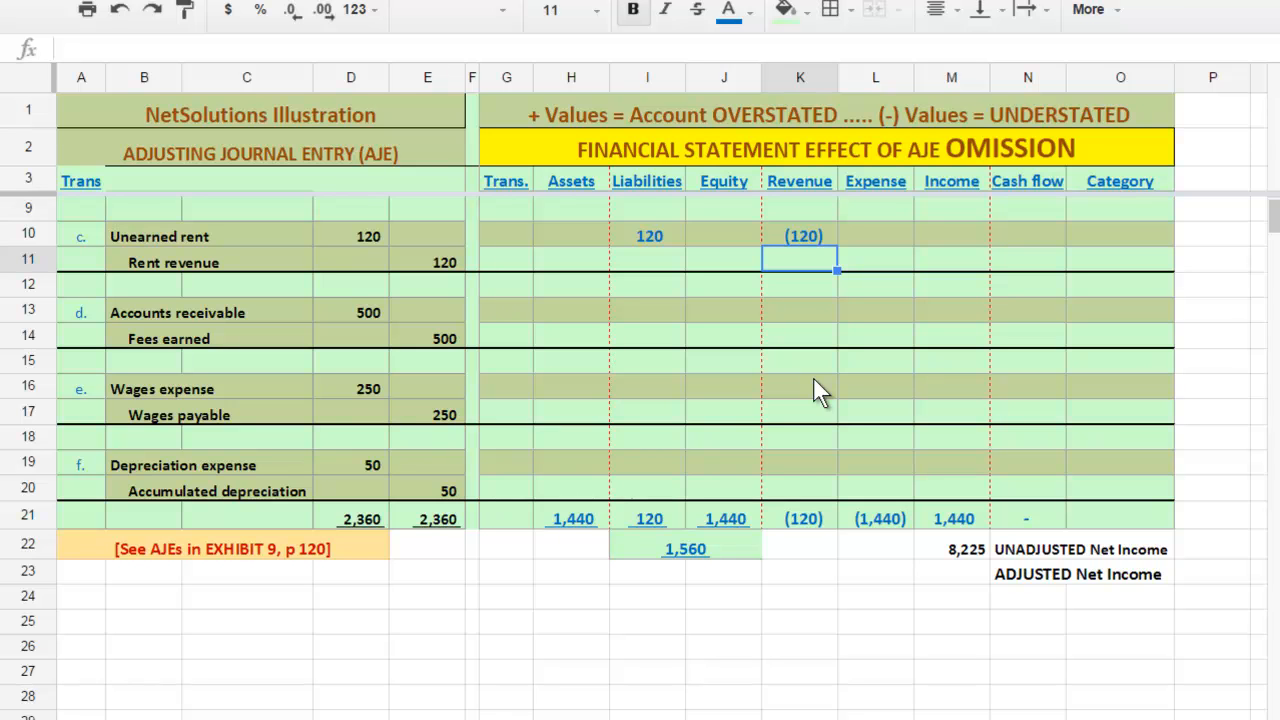
Step: Enter -120 for transaction c under both Income and Equity in row 10
click(932, 236)
text(-120)
key(Return)
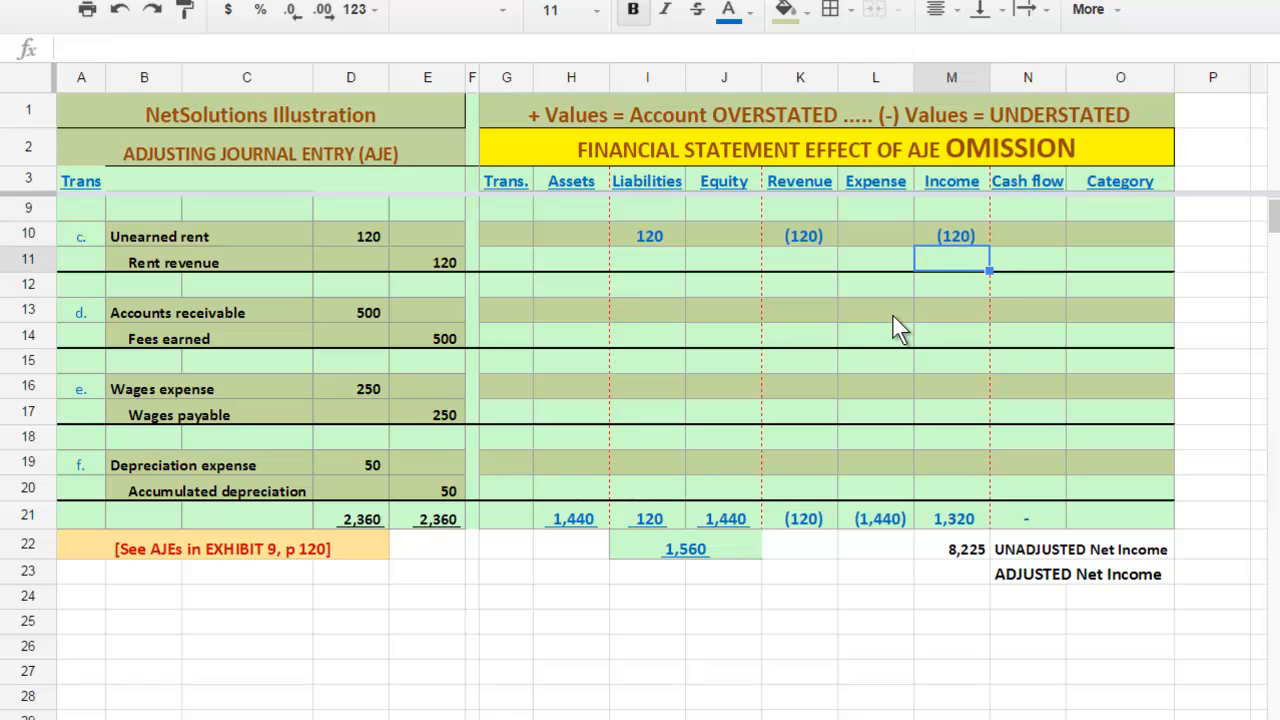
click(702, 237)
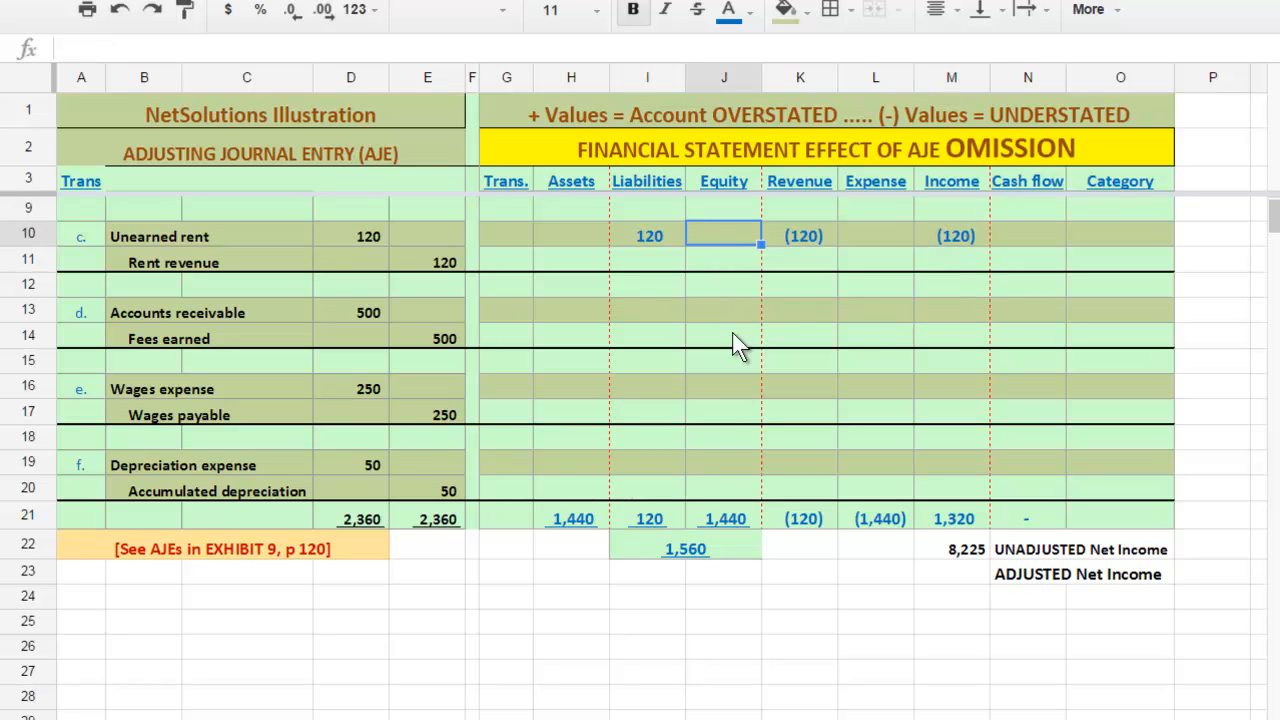
text(-120)
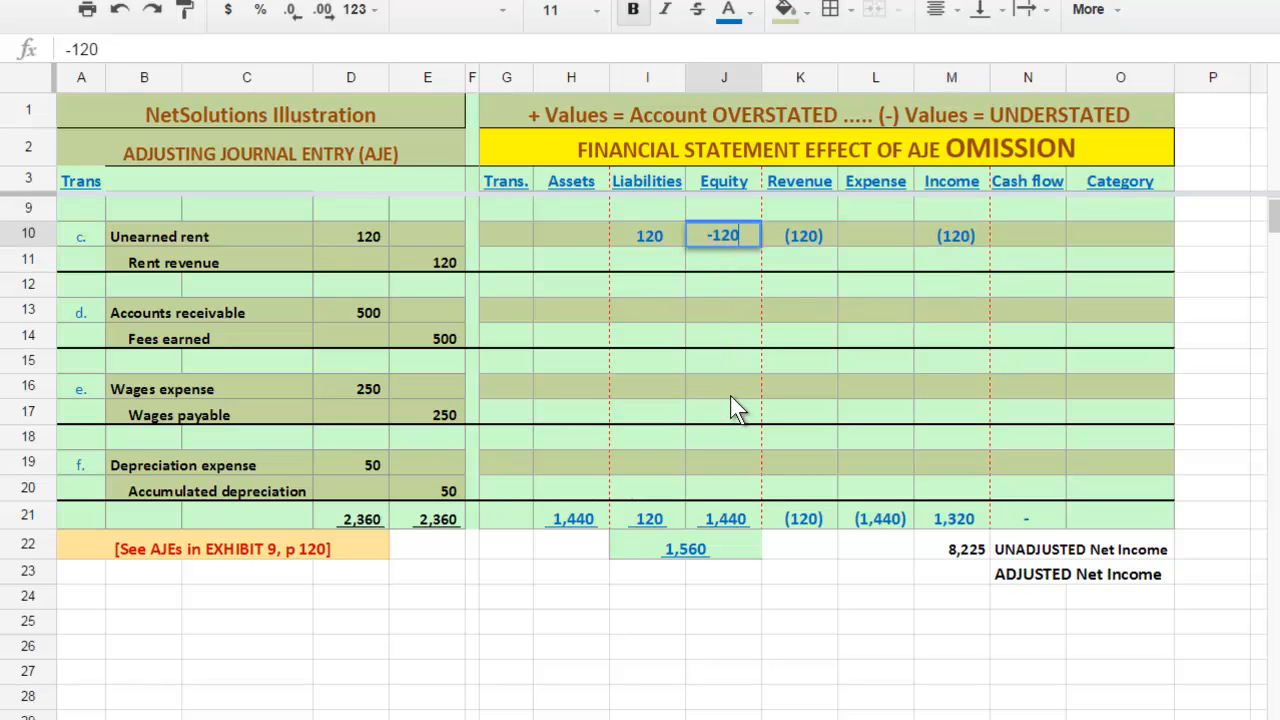
key(Return)
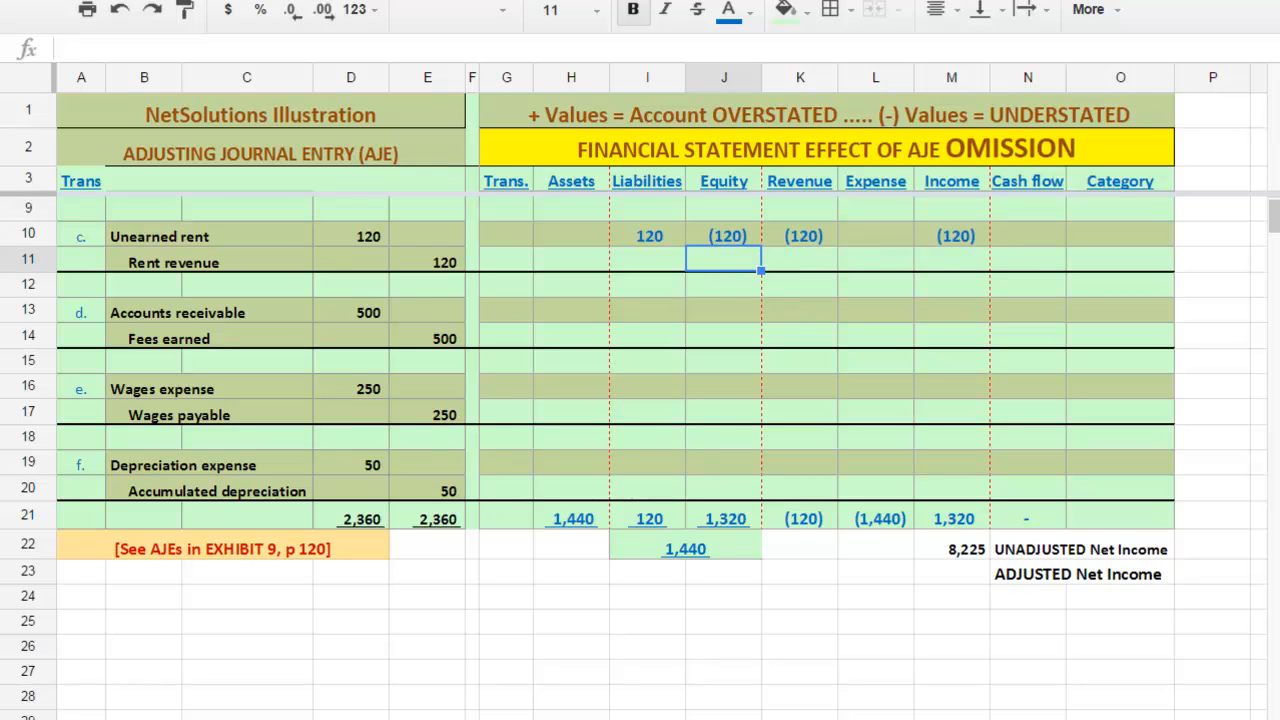
Step: Consult the trial balance in Word and record transaction d's omission effect in row 13: -500 under Assets and -500 under Revenue
scroll(640, 400, up, 1)
scroll(640, 400, down, 2)
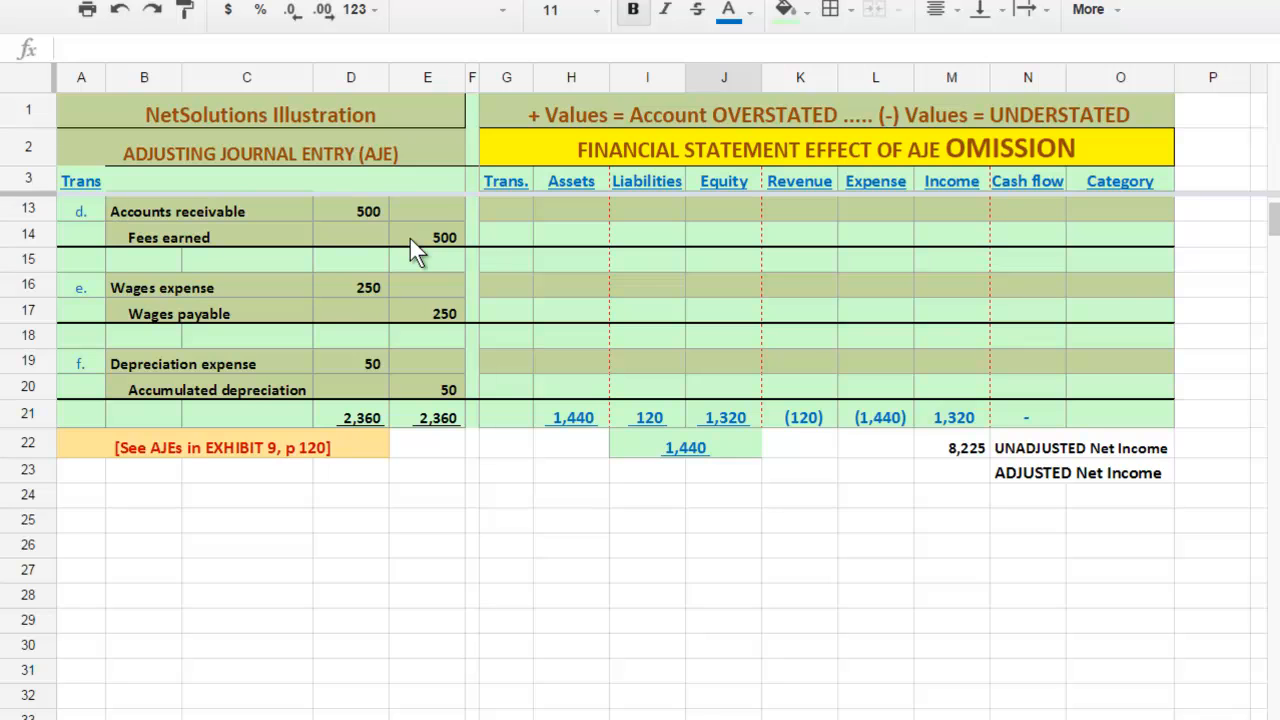
click(275, 719)
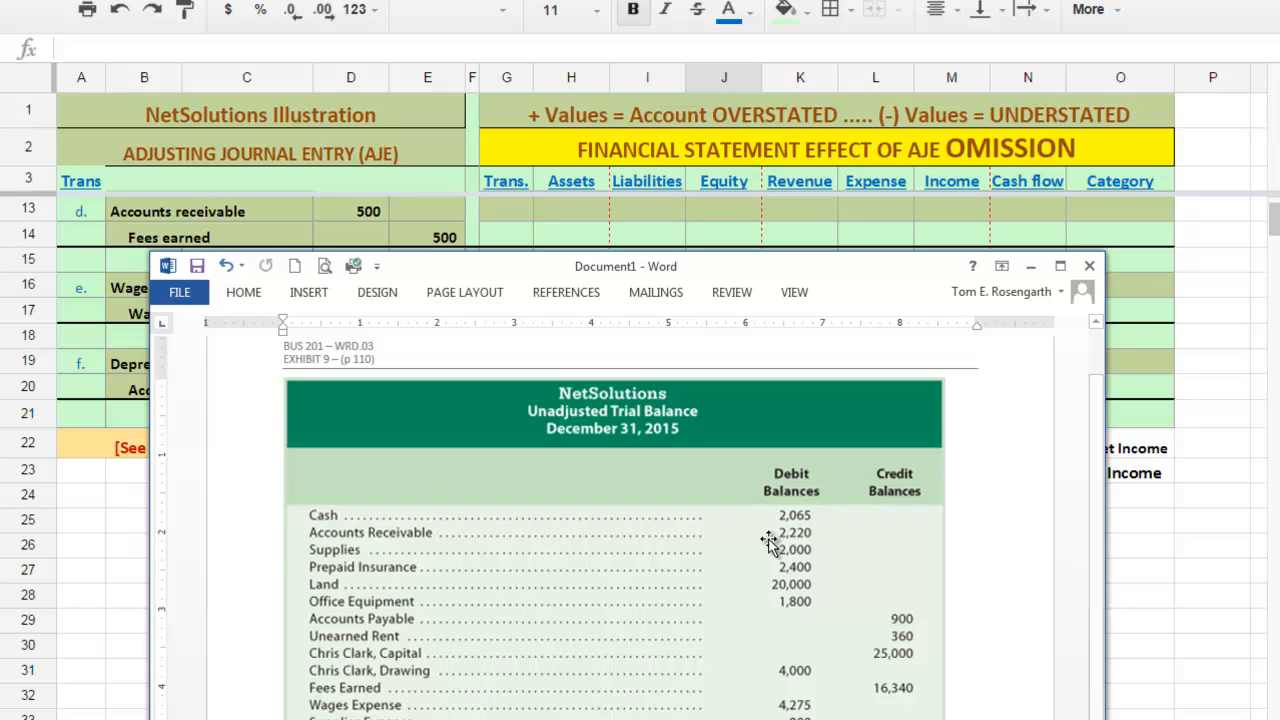
click(562, 202)
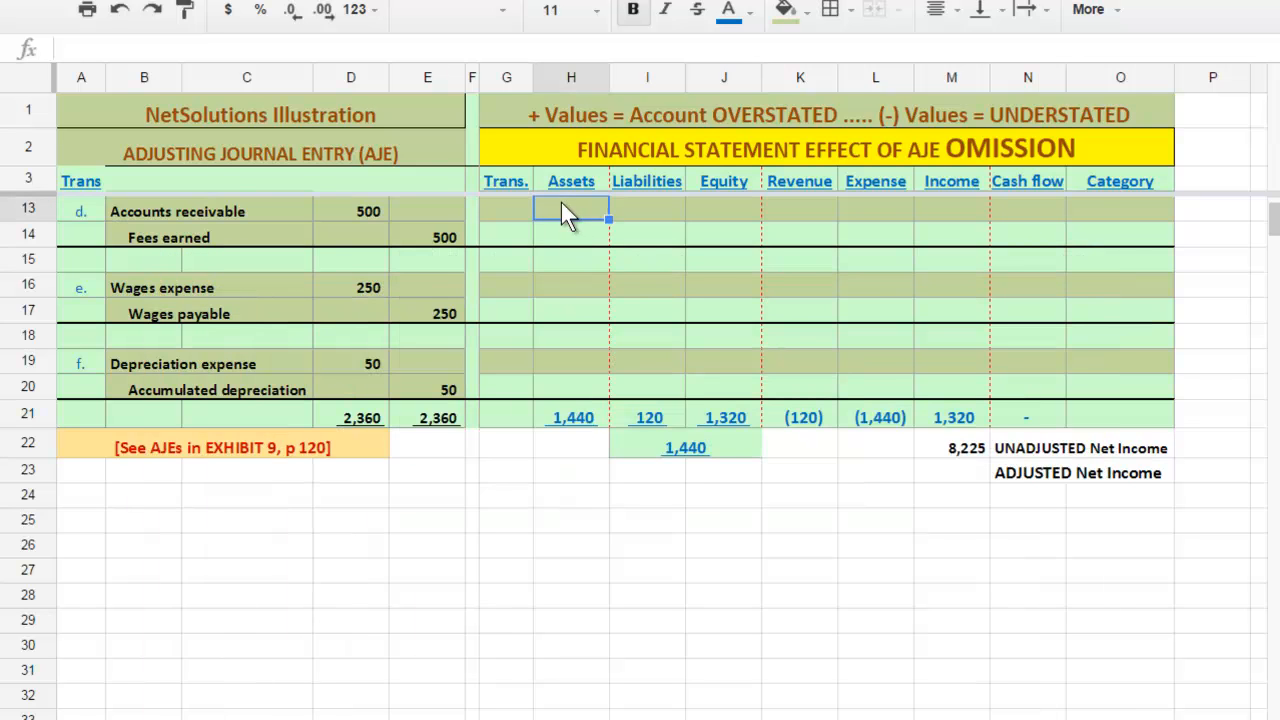
text(-500)
key(Return)
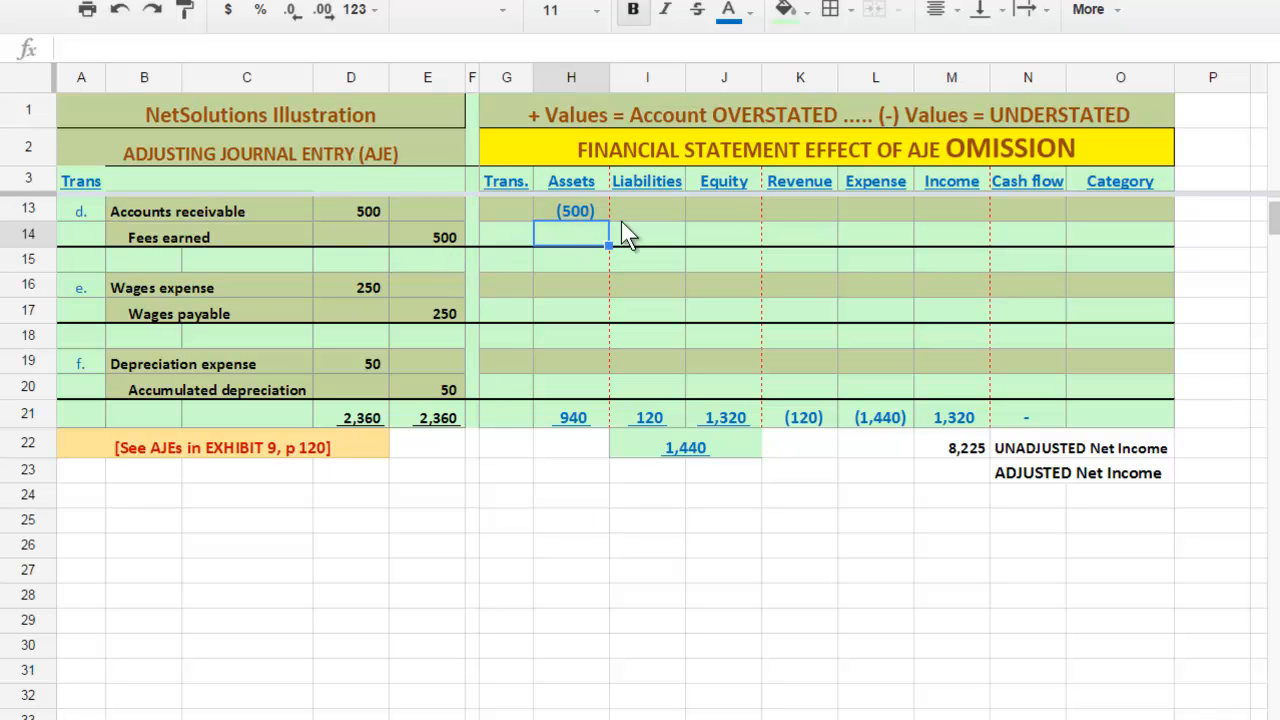
click(820, 214)
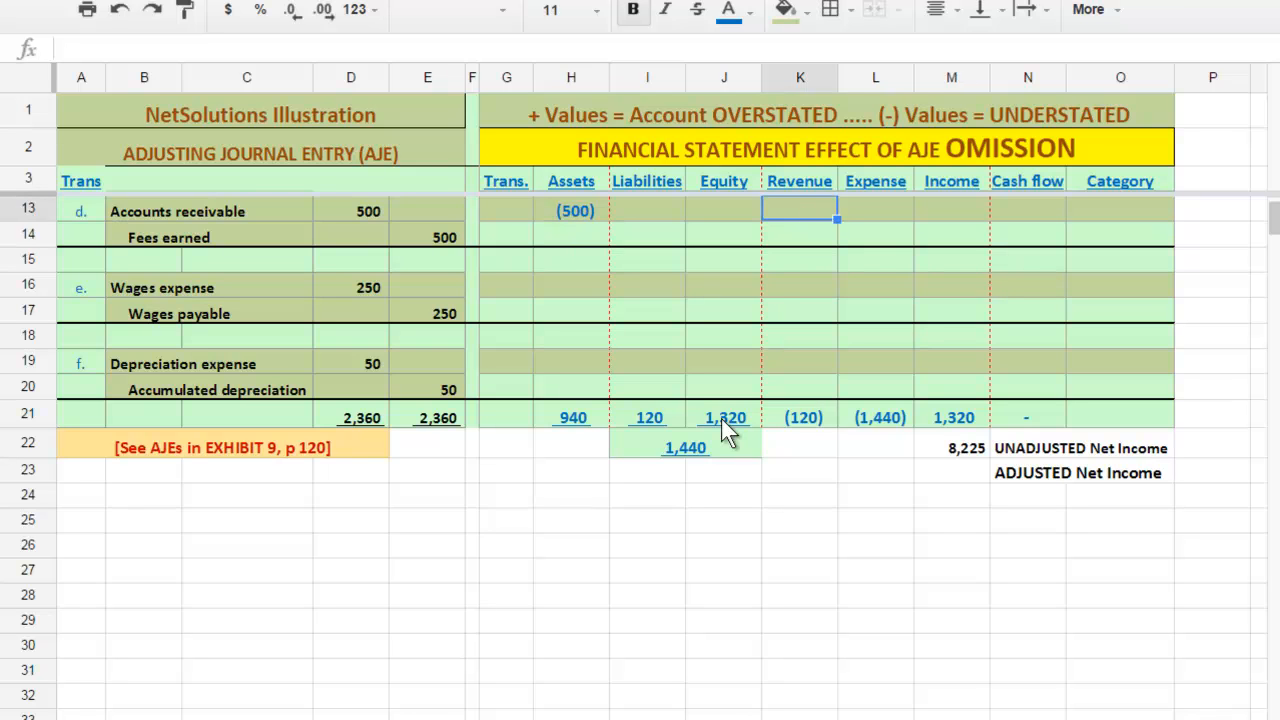
text(-)
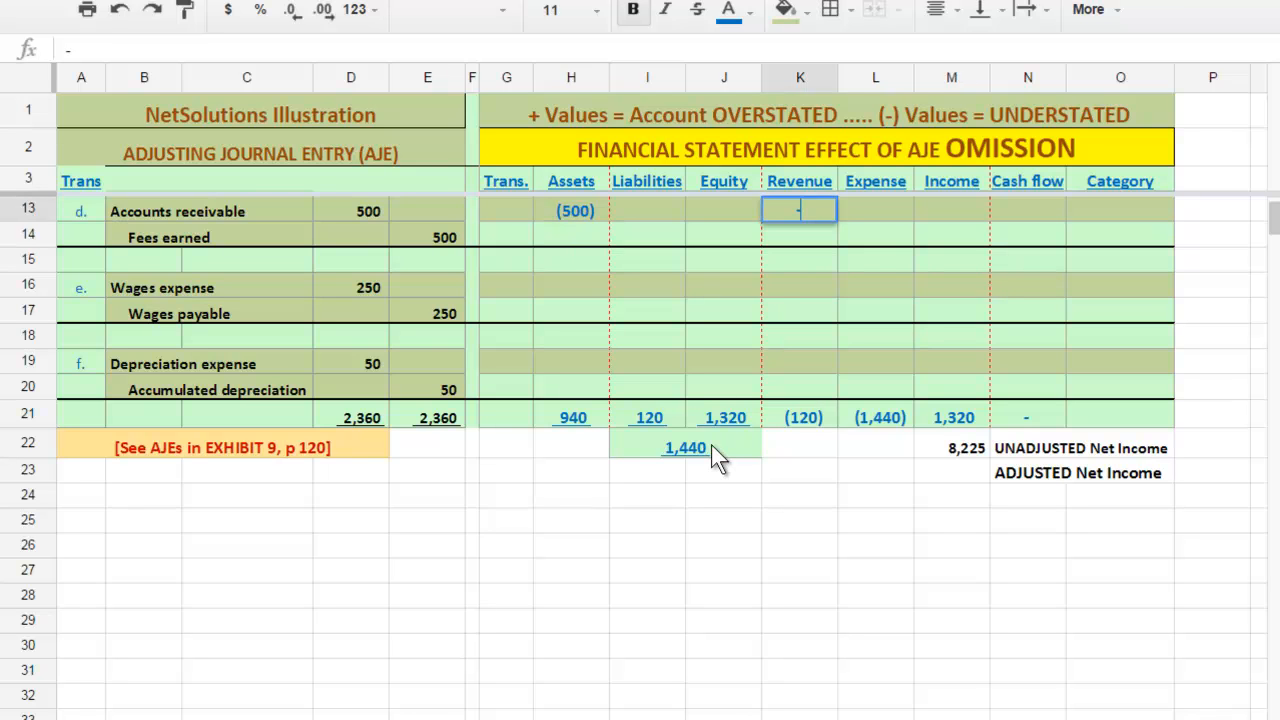
text(500)
key(Return)
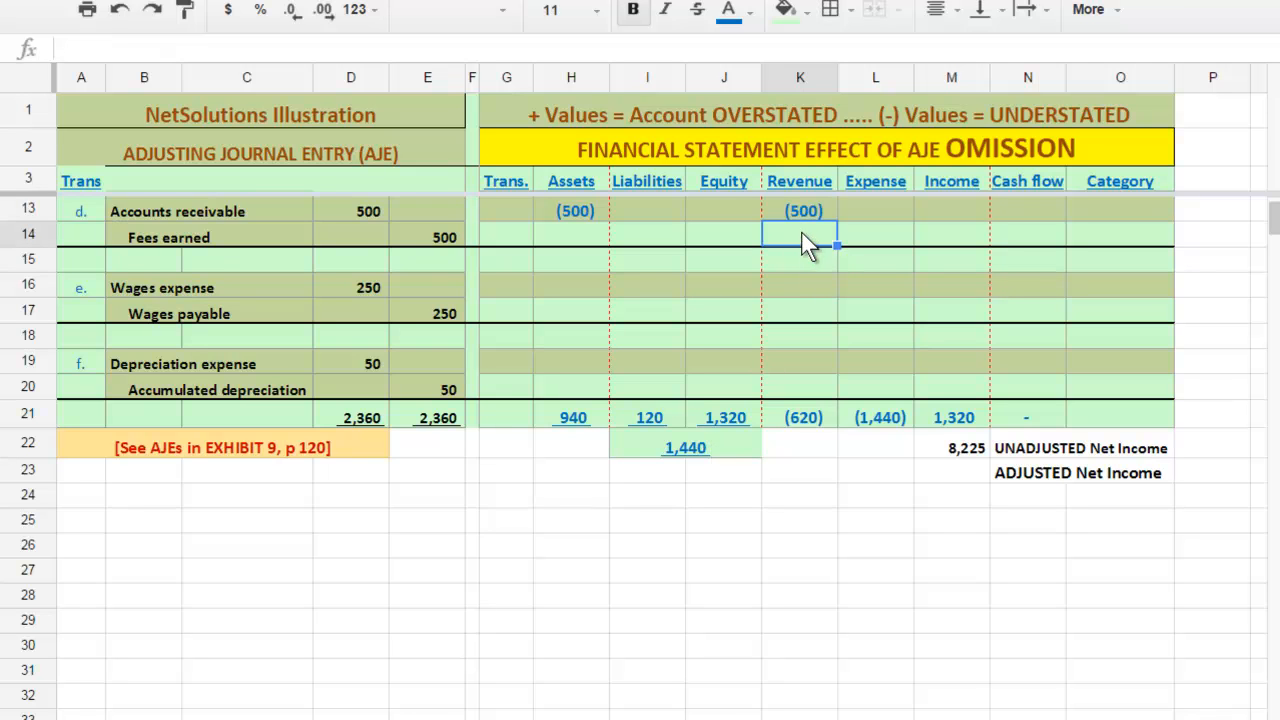
click(944, 210)
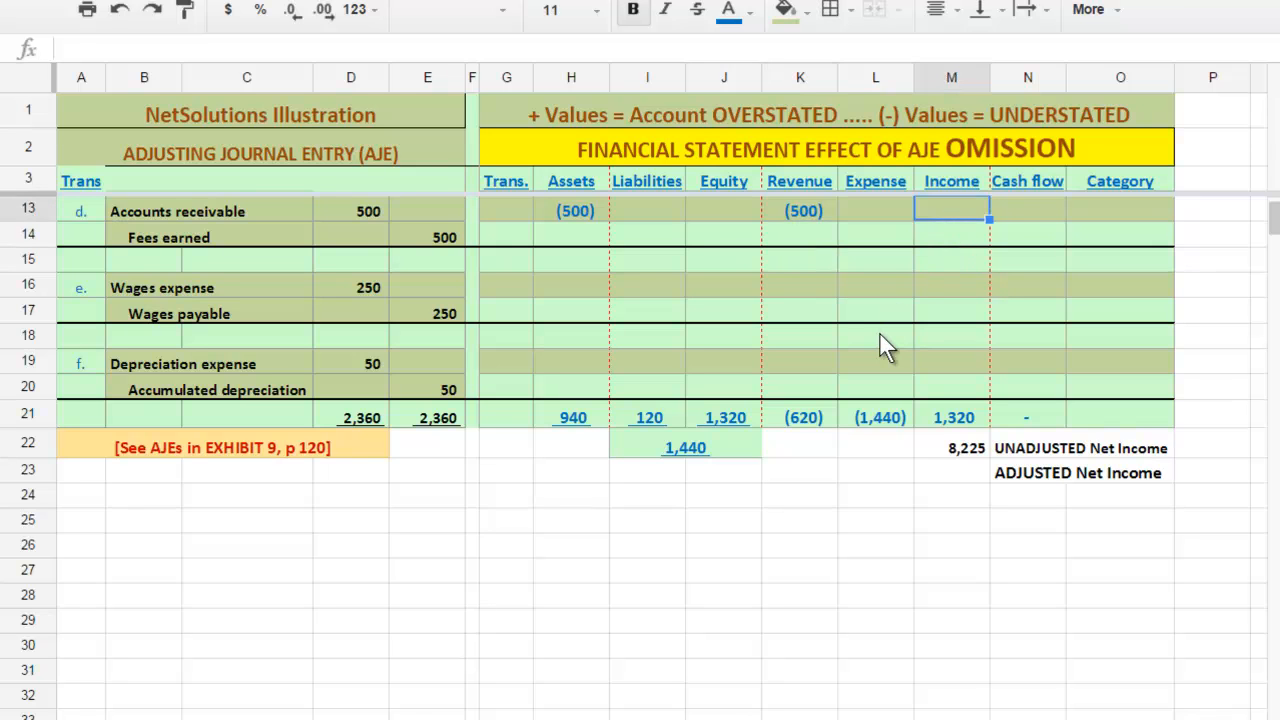
text(500)
key(Return)
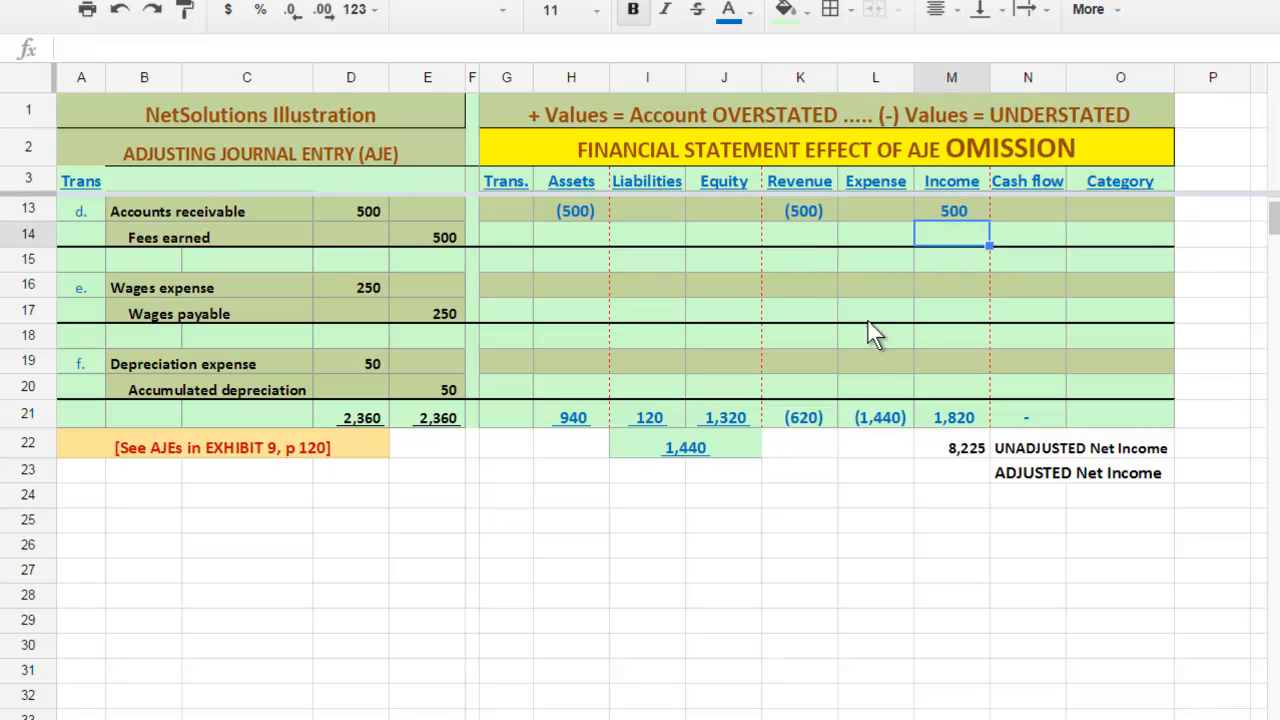
Step: Enter -500 for transaction d under both Equity and Income in row 13
click(734, 210)
text(-5)
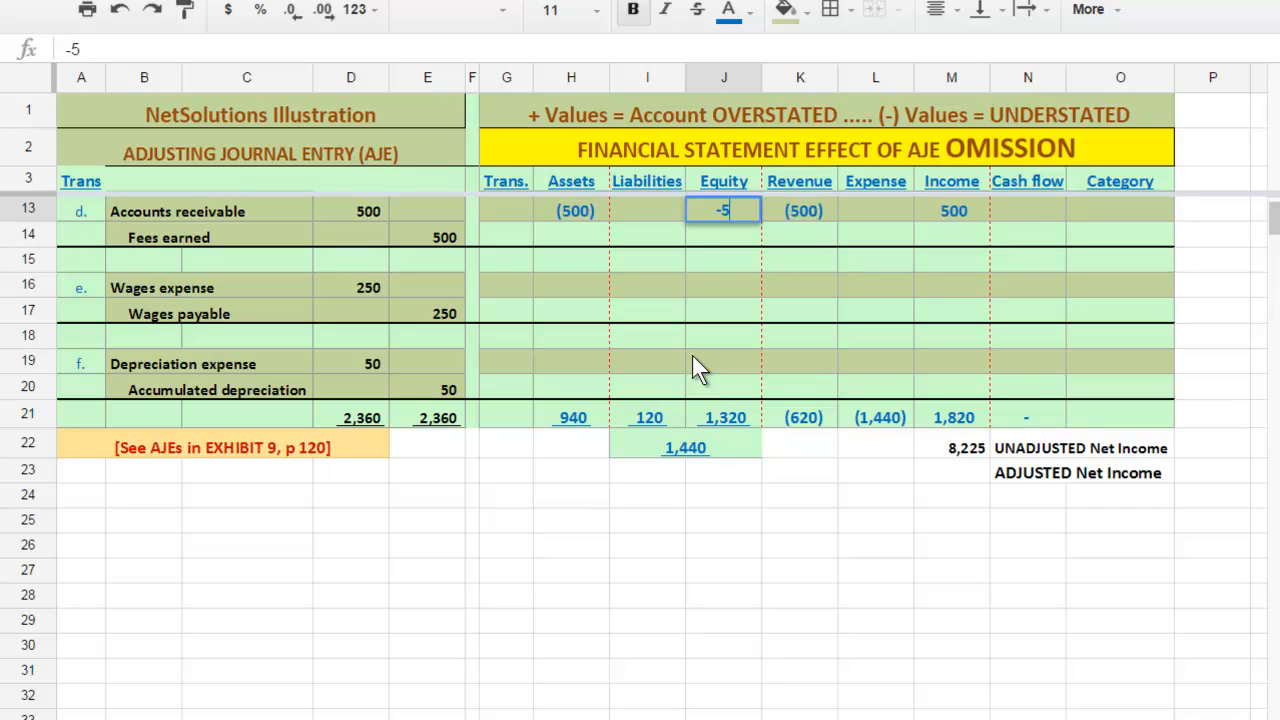
text(00)
click(936, 217)
text(-500)
key(Return)
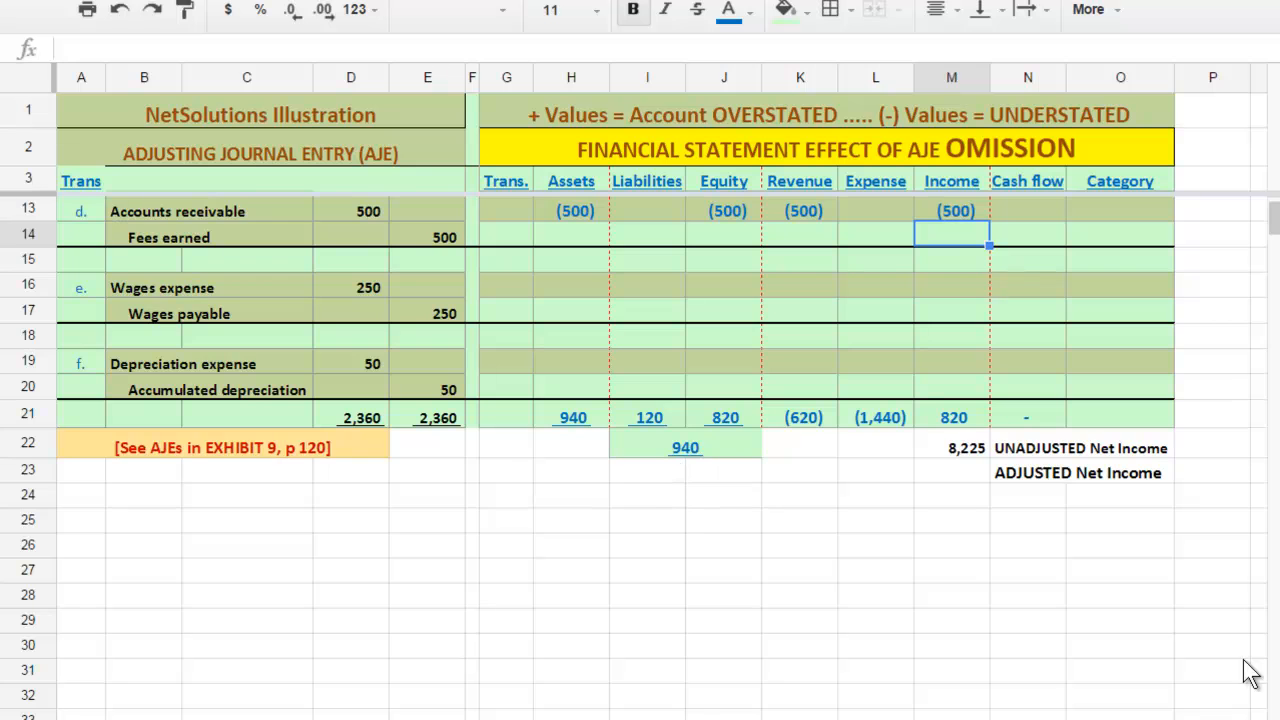
Step: Consult the trial balance in Word and record transaction e's omission effect: -250 under Liabilities in I17, -250 under Expense in L16
scroll(640, 450, down, 1)
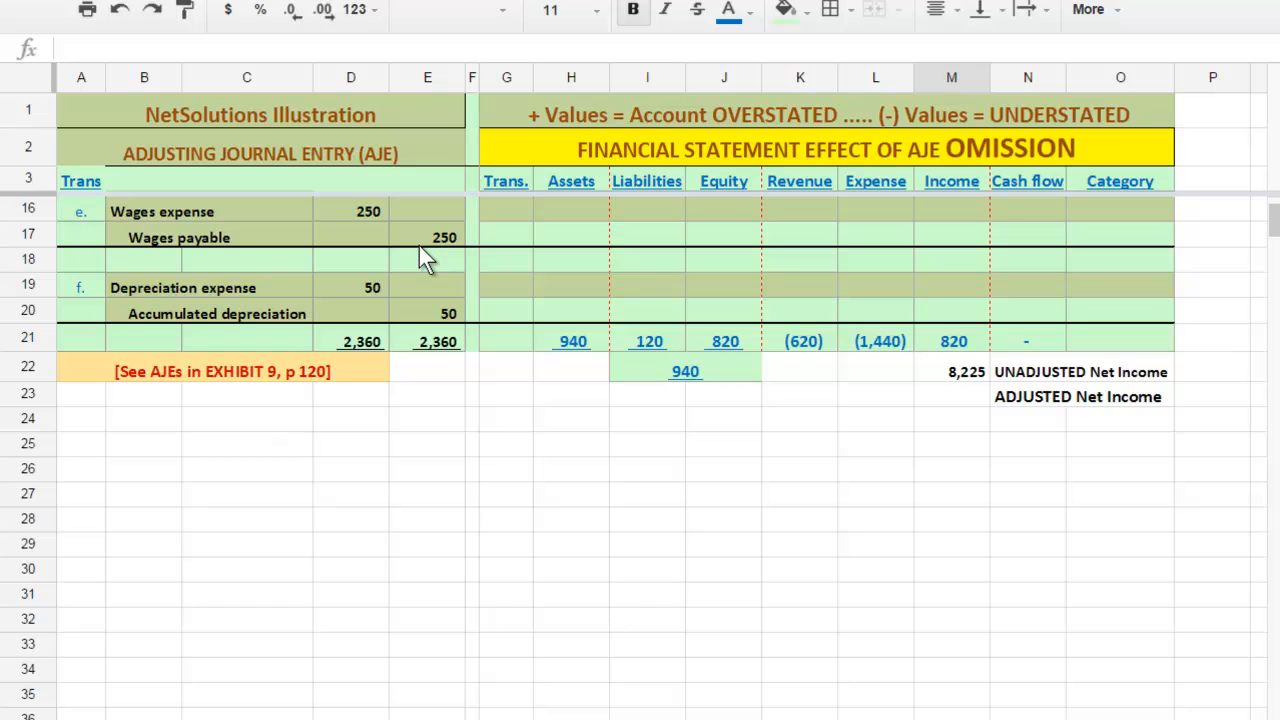
click(280, 718)
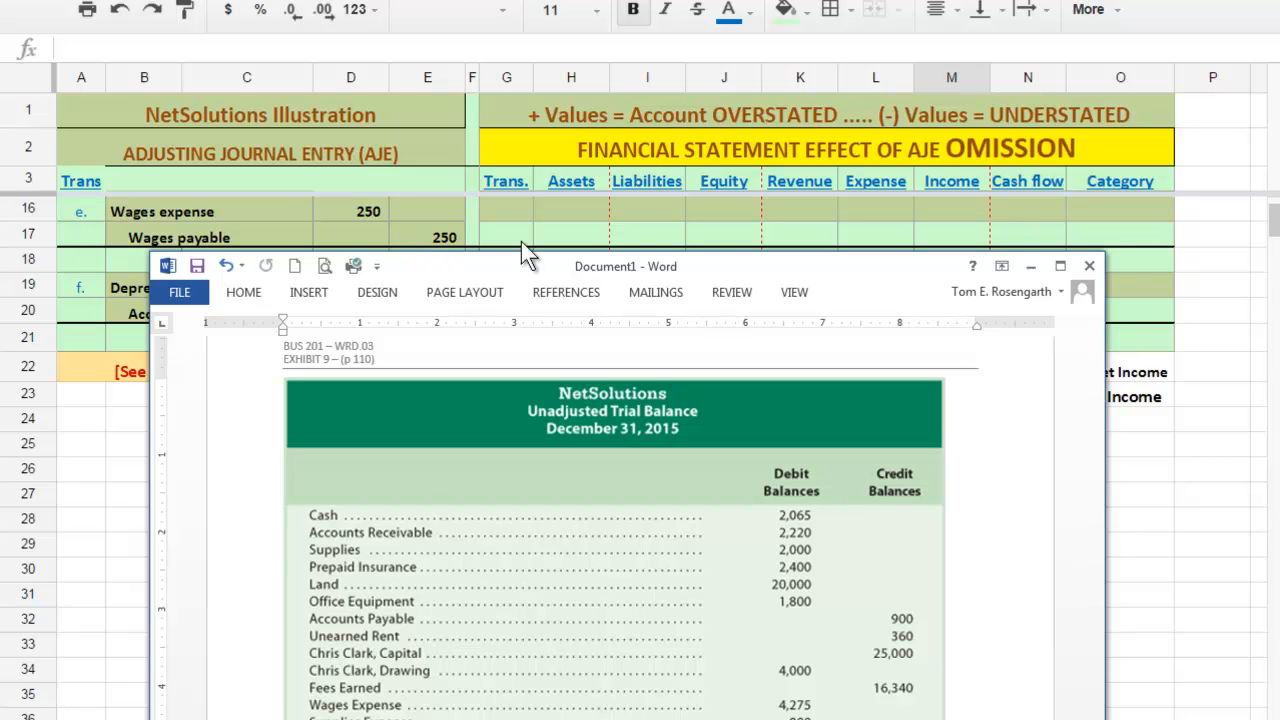
click(676, 236)
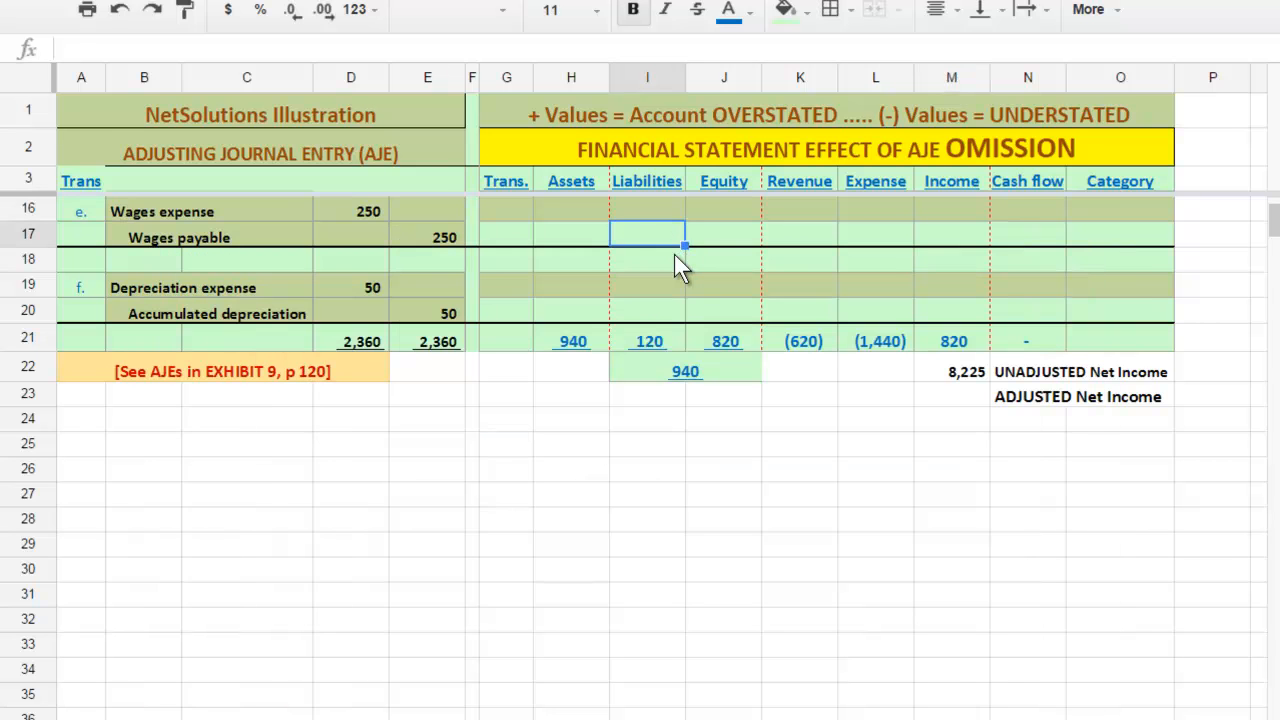
text(-250)
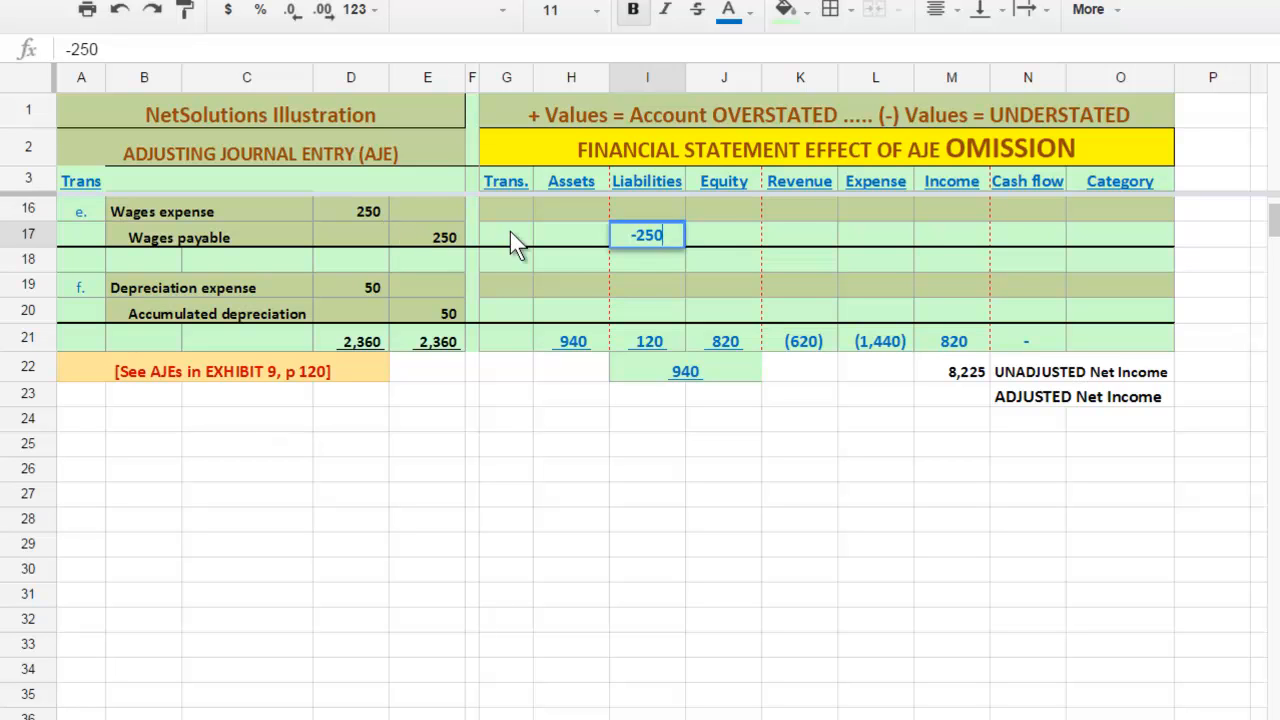
click(858, 201)
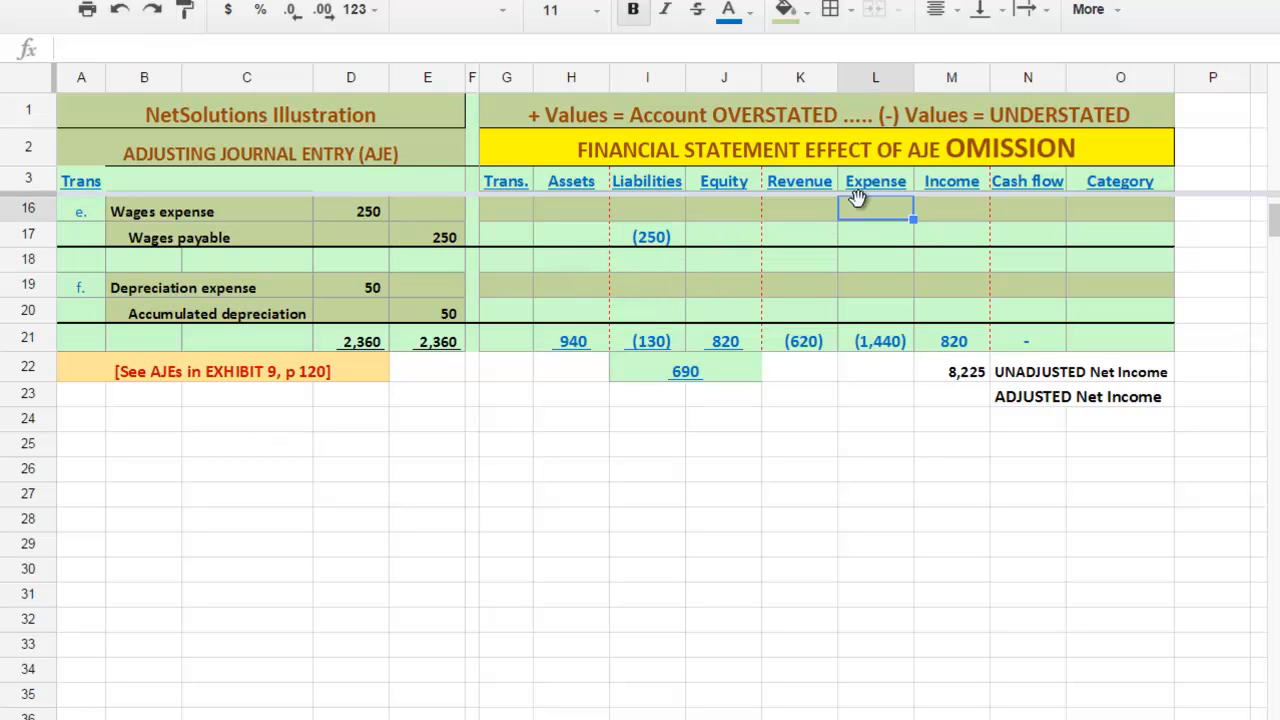
text(-250)
key(Return)
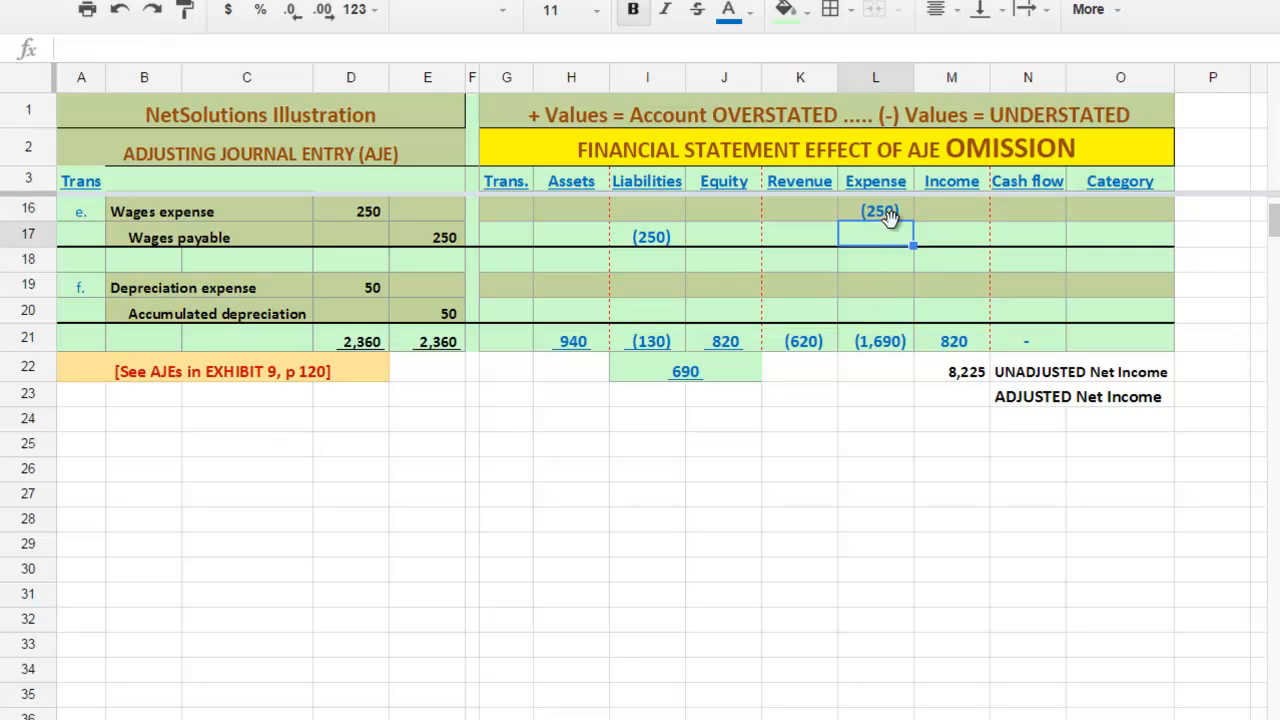
Step: Enter 250 for transaction e under both Income and Equity in row 16
click(950, 209)
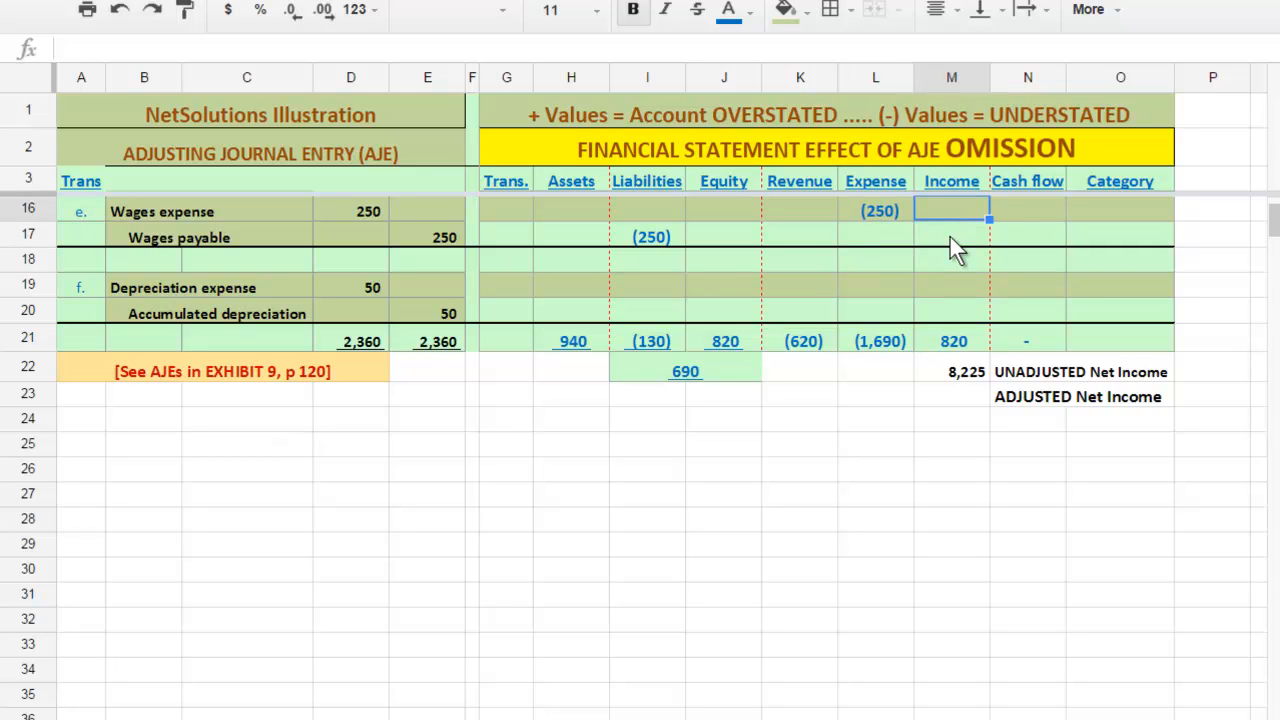
text(250)
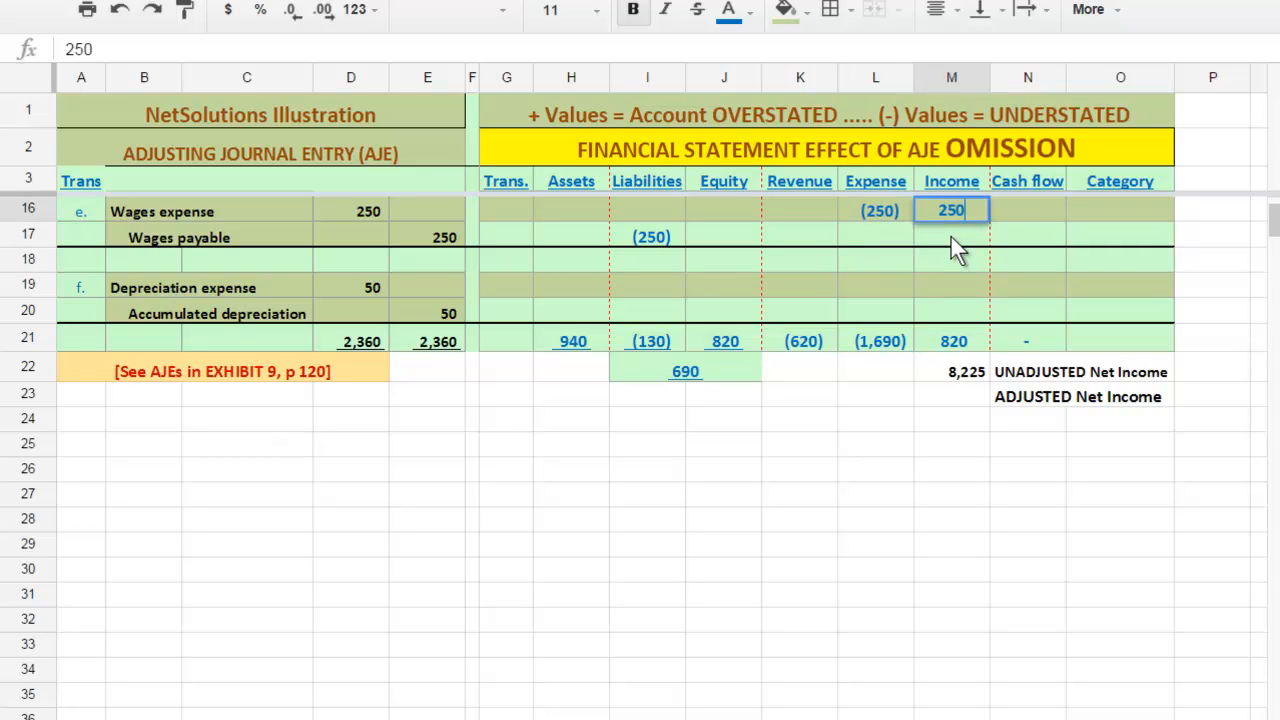
key(Return)
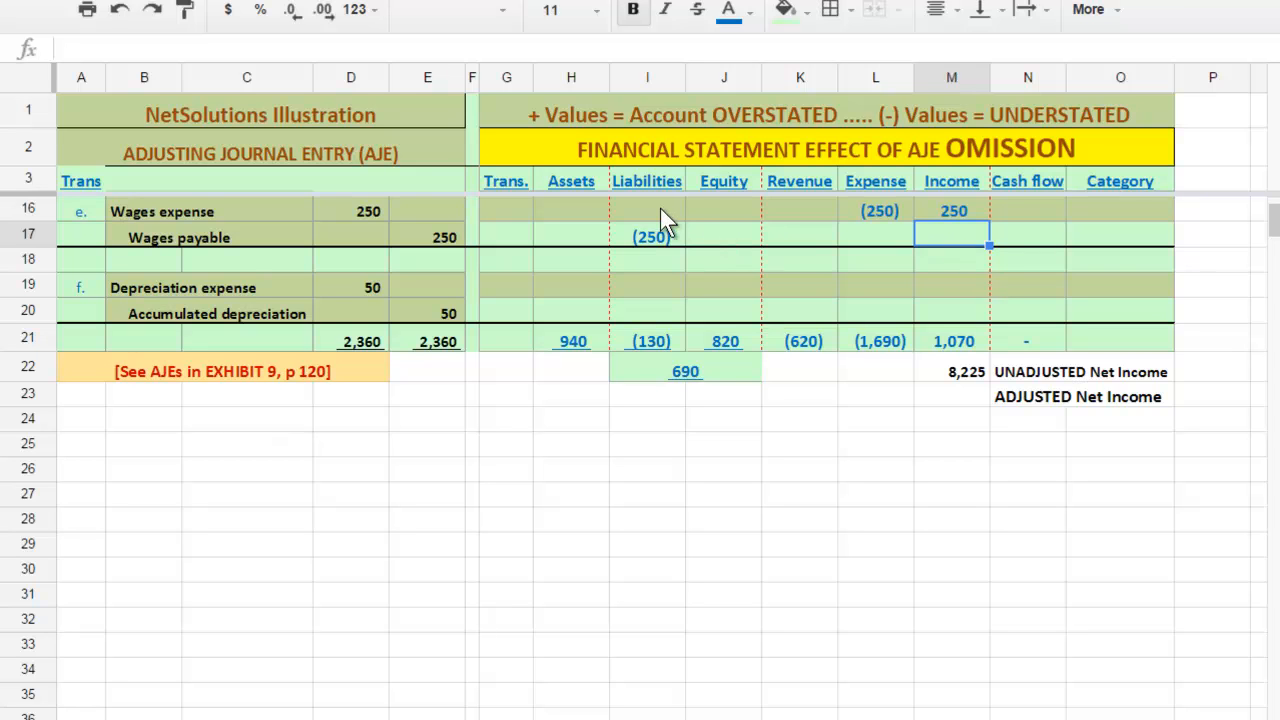
click(719, 209)
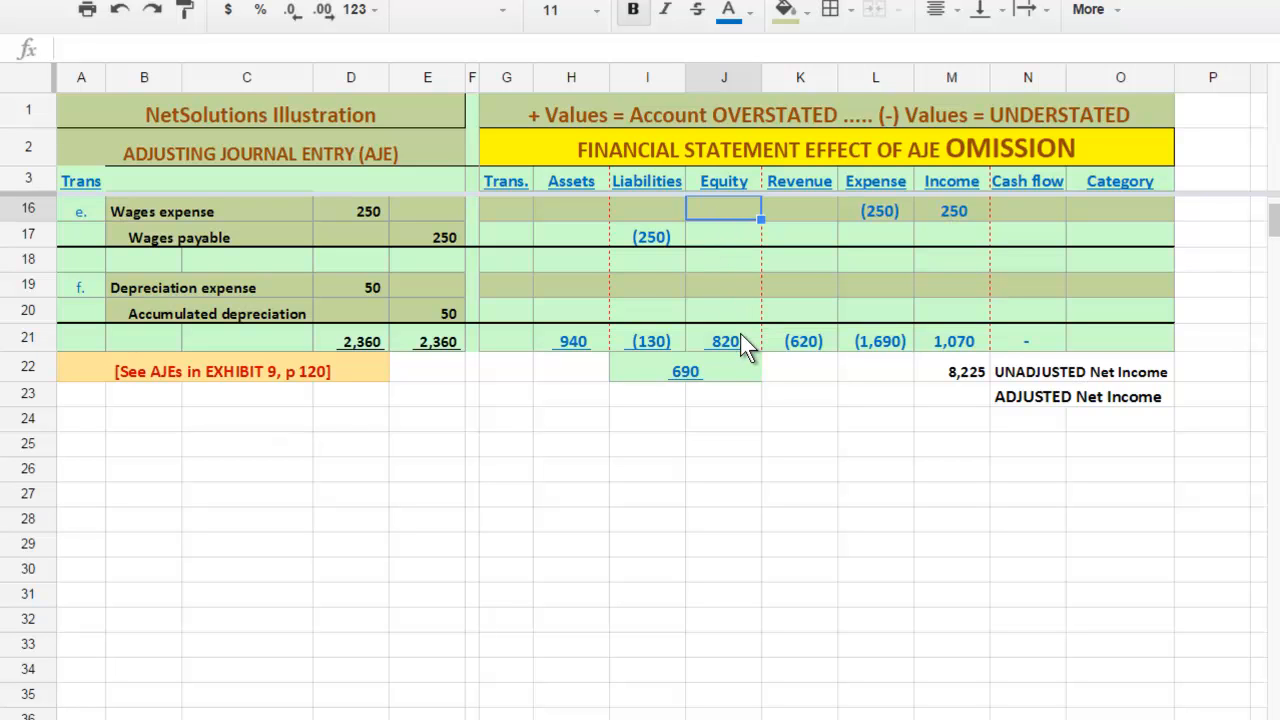
text(250)
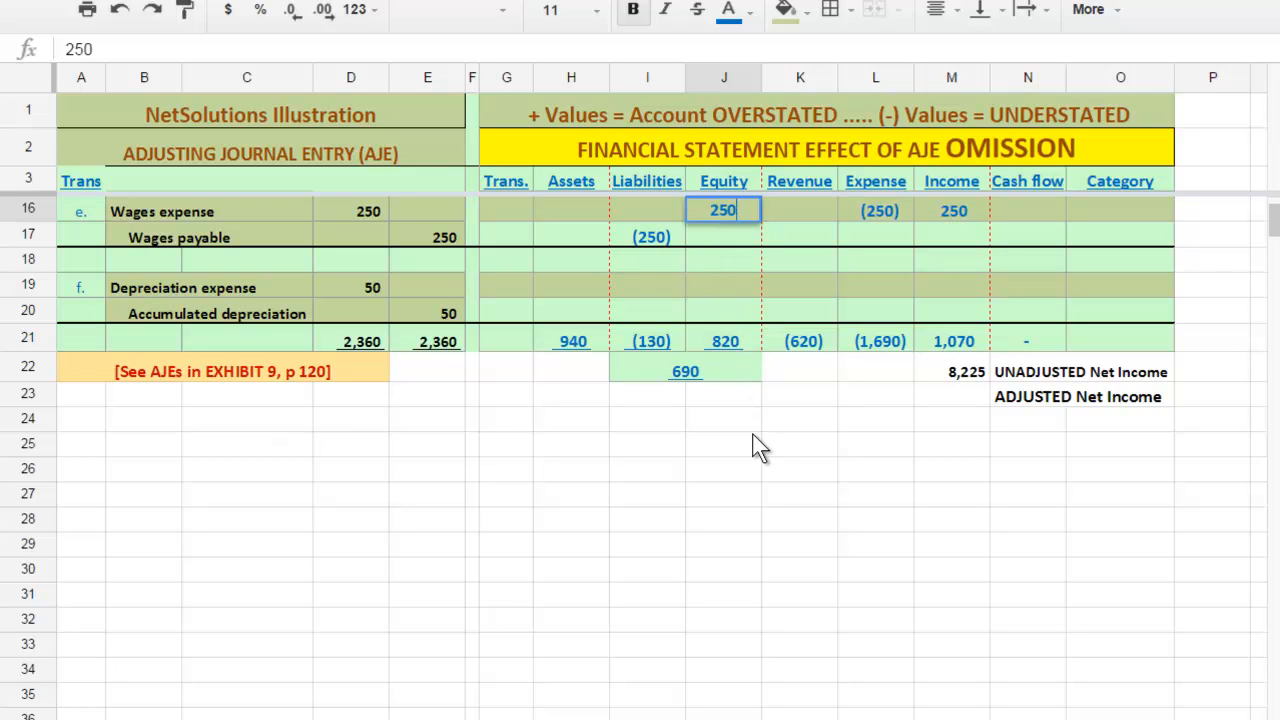
key(Return)
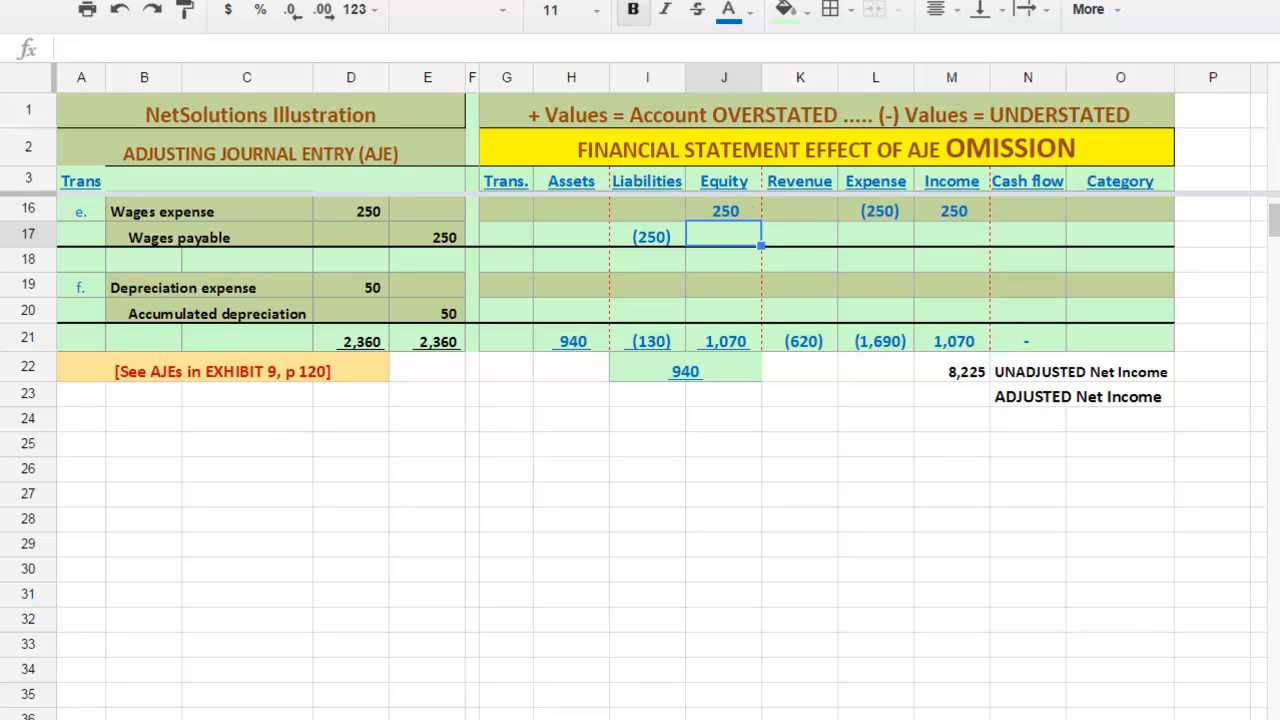
Step: Consult the trial balance in Word and record transaction f's omission effect in row 19: 50 under Assets and -50 under Expense
scroll(640, 400, up, 1)
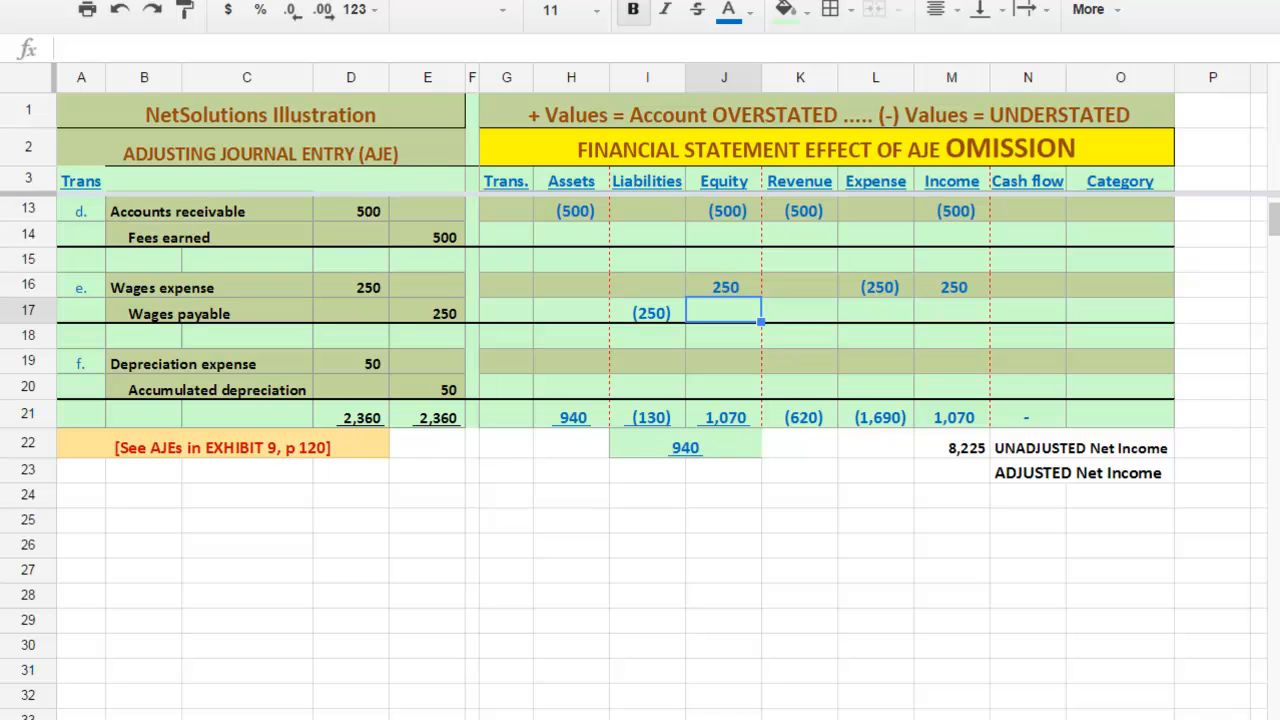
scroll(640, 400, down, 2)
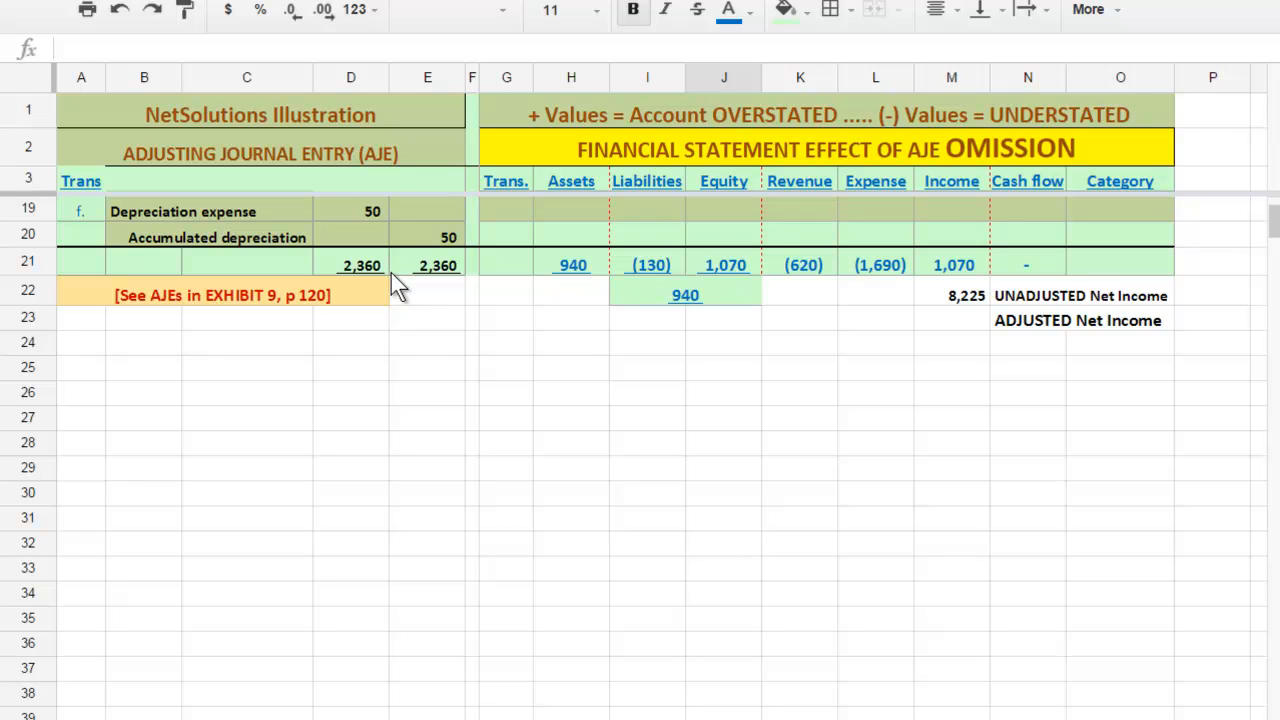
key(alt+Tab)
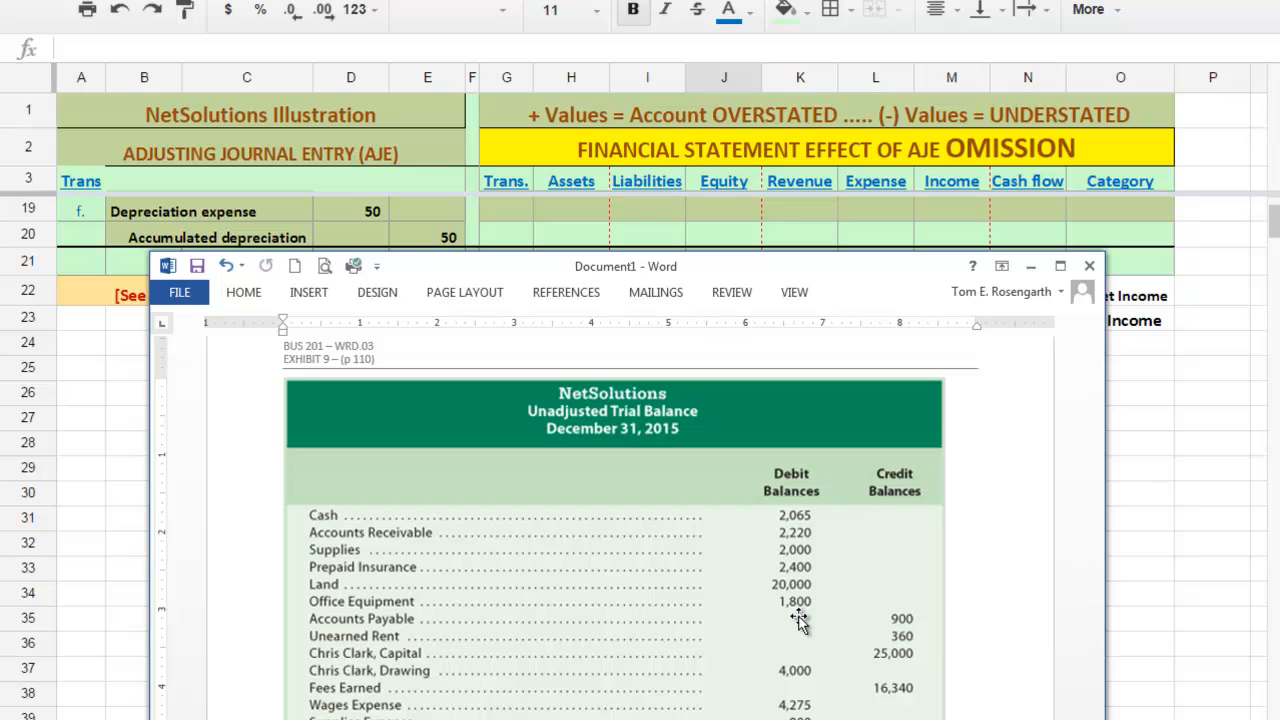
click(571, 210)
text(50)
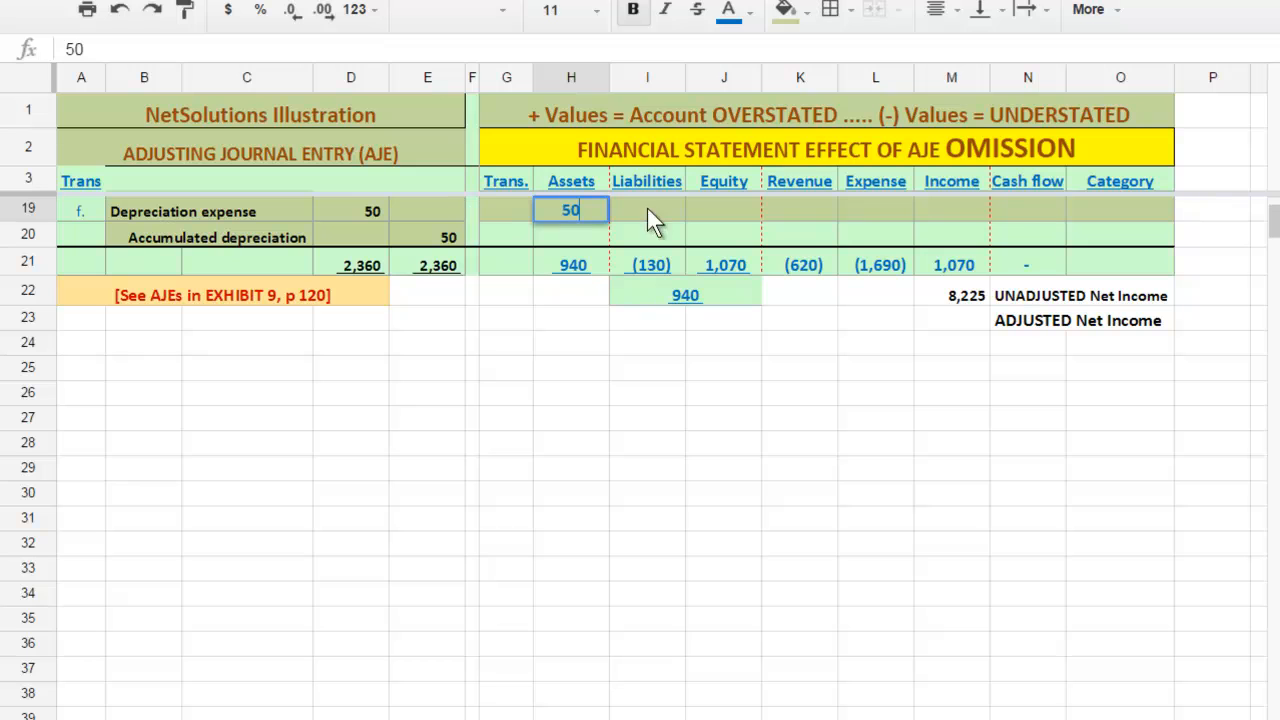
click(877, 212)
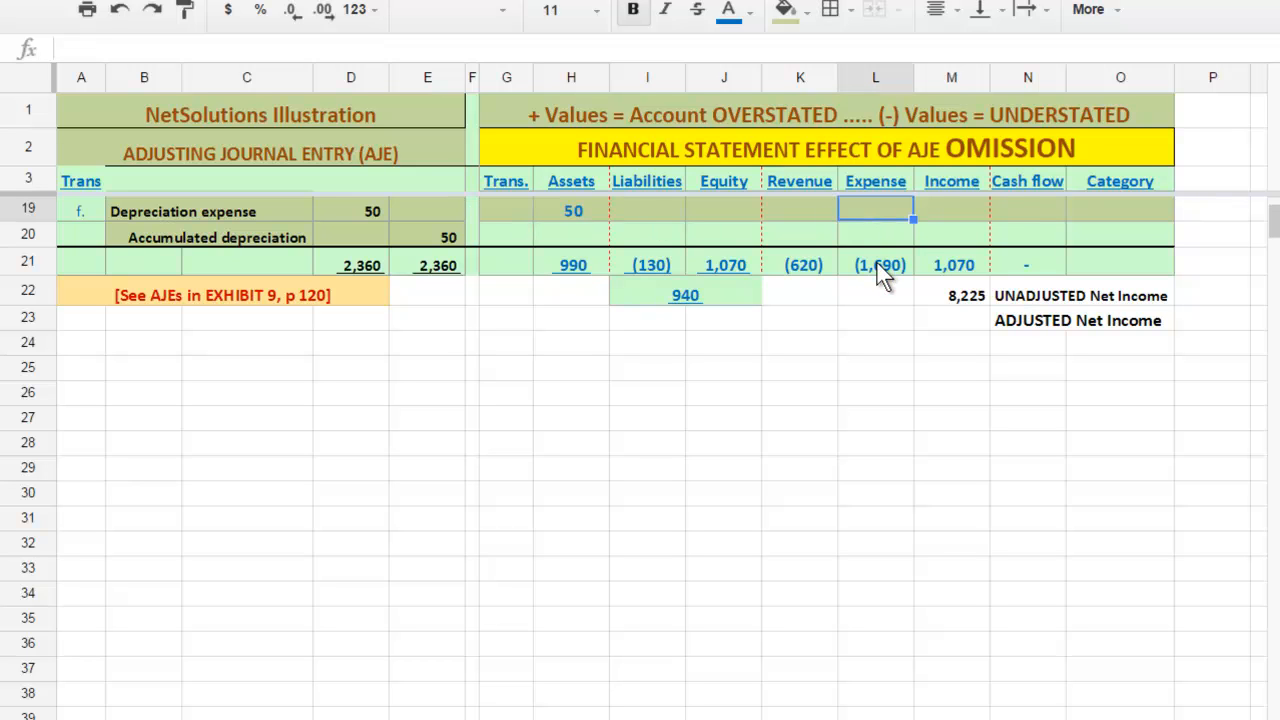
text(-50)
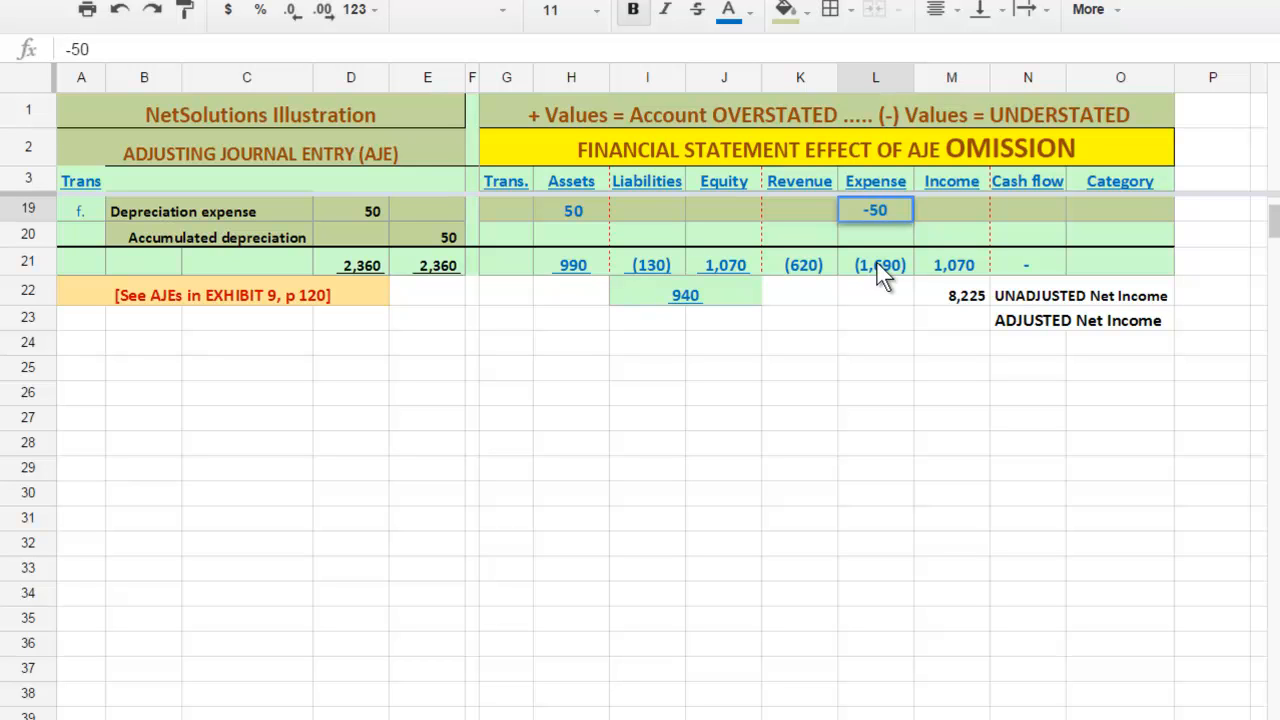
key(Return)
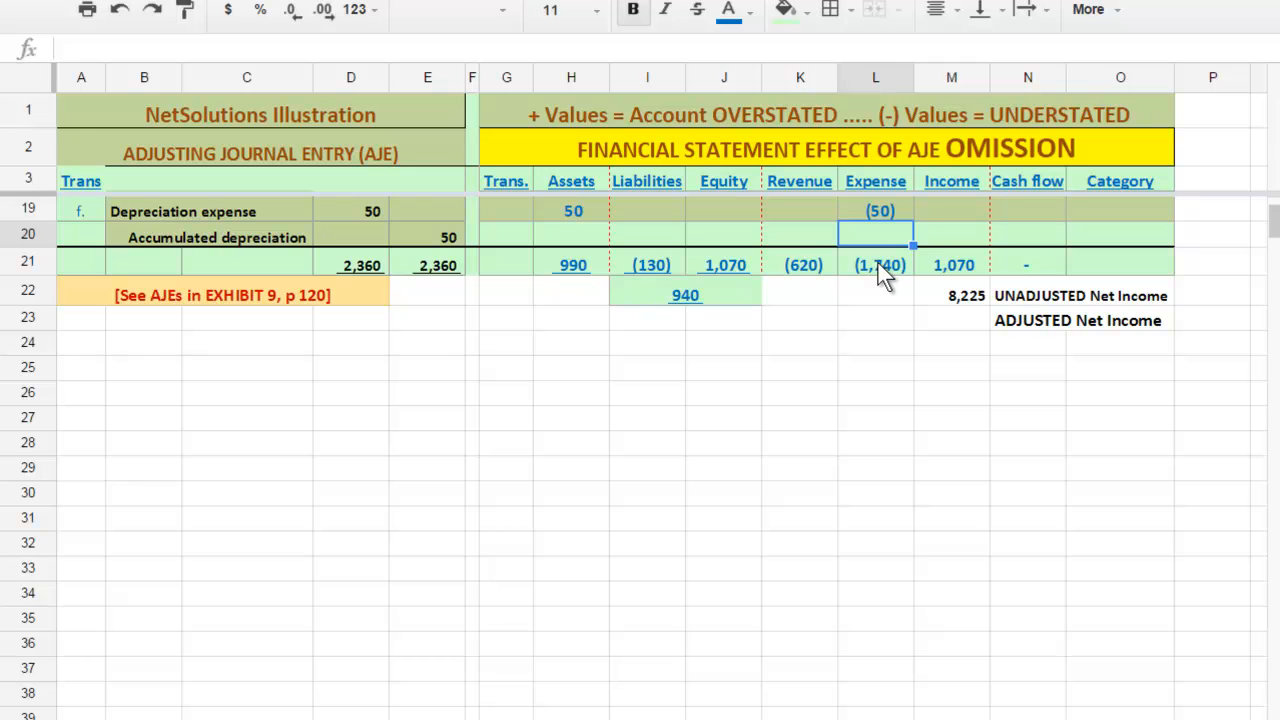
Step: Enter 50 for transaction f under both Income and Equity in row 19
click(938, 210)
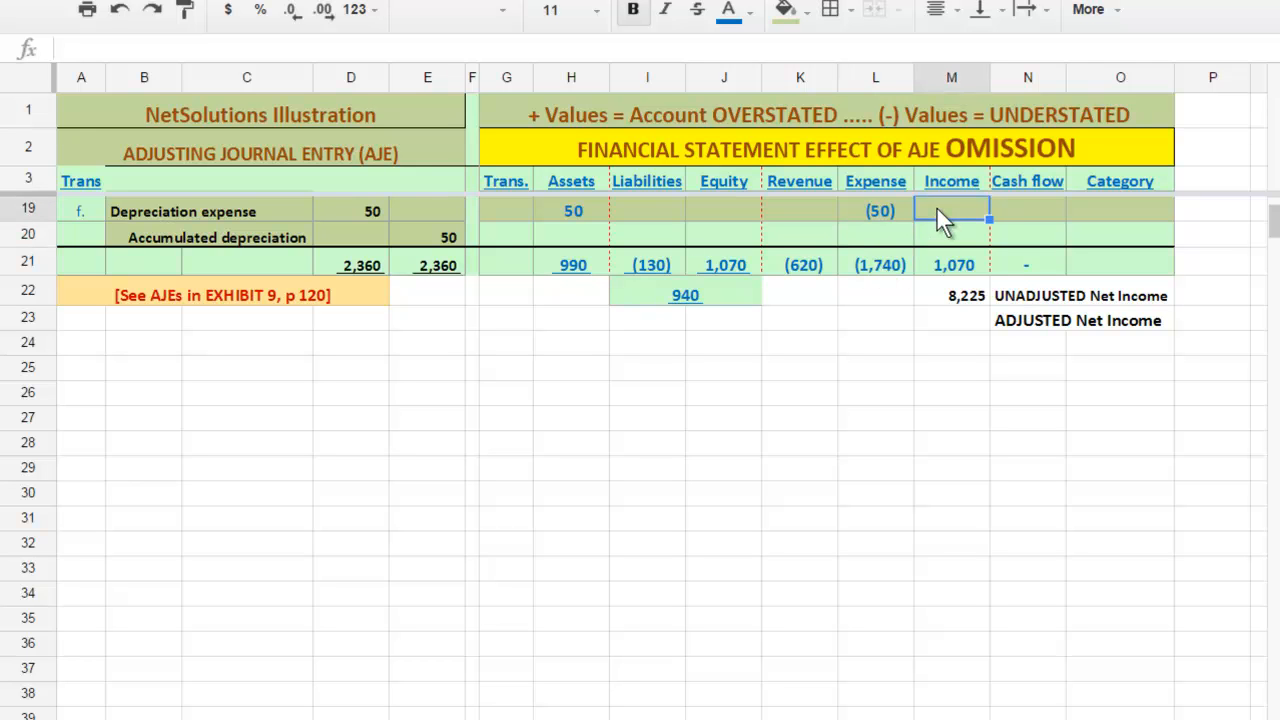
text(50)
key(Return)
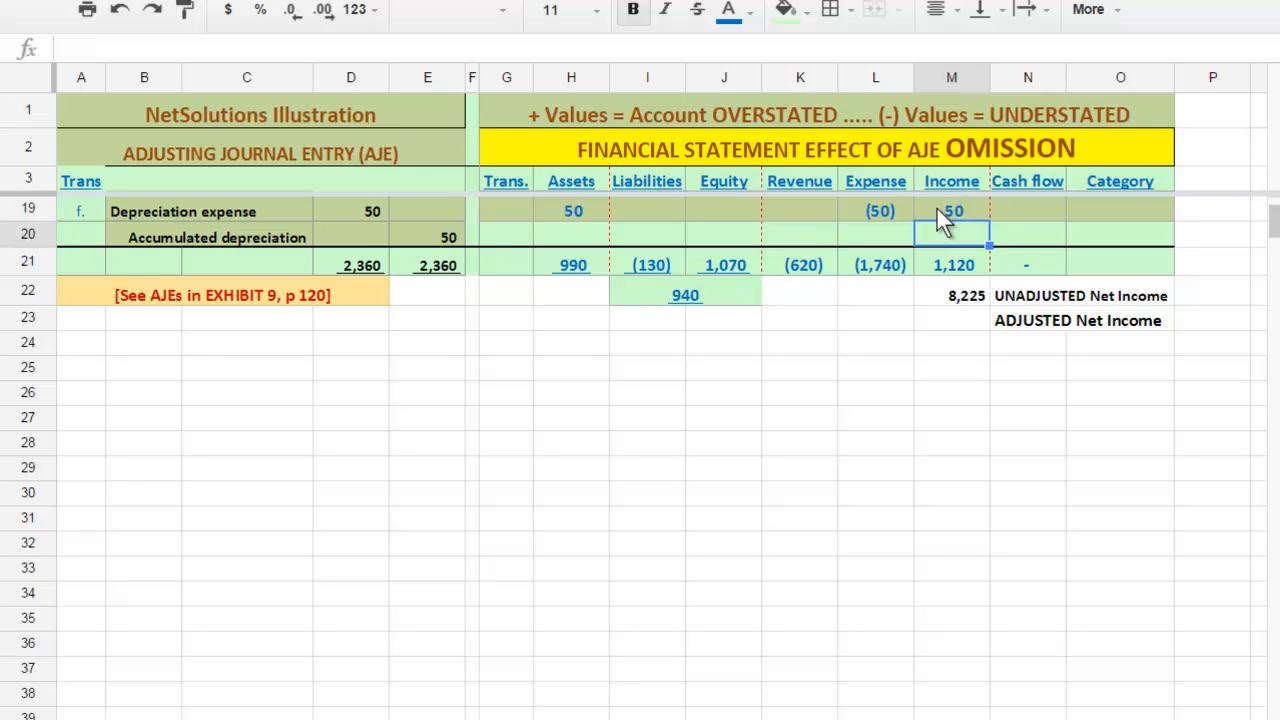
click(716, 210)
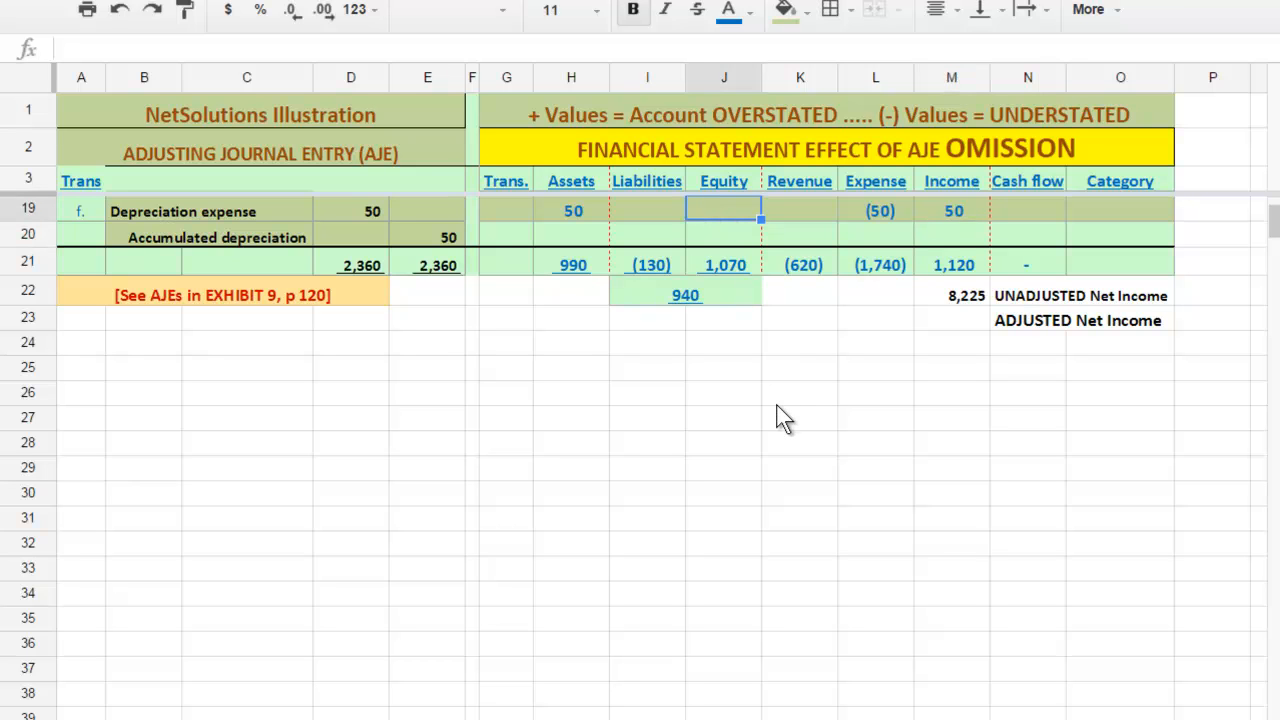
text(50)
key(Return)
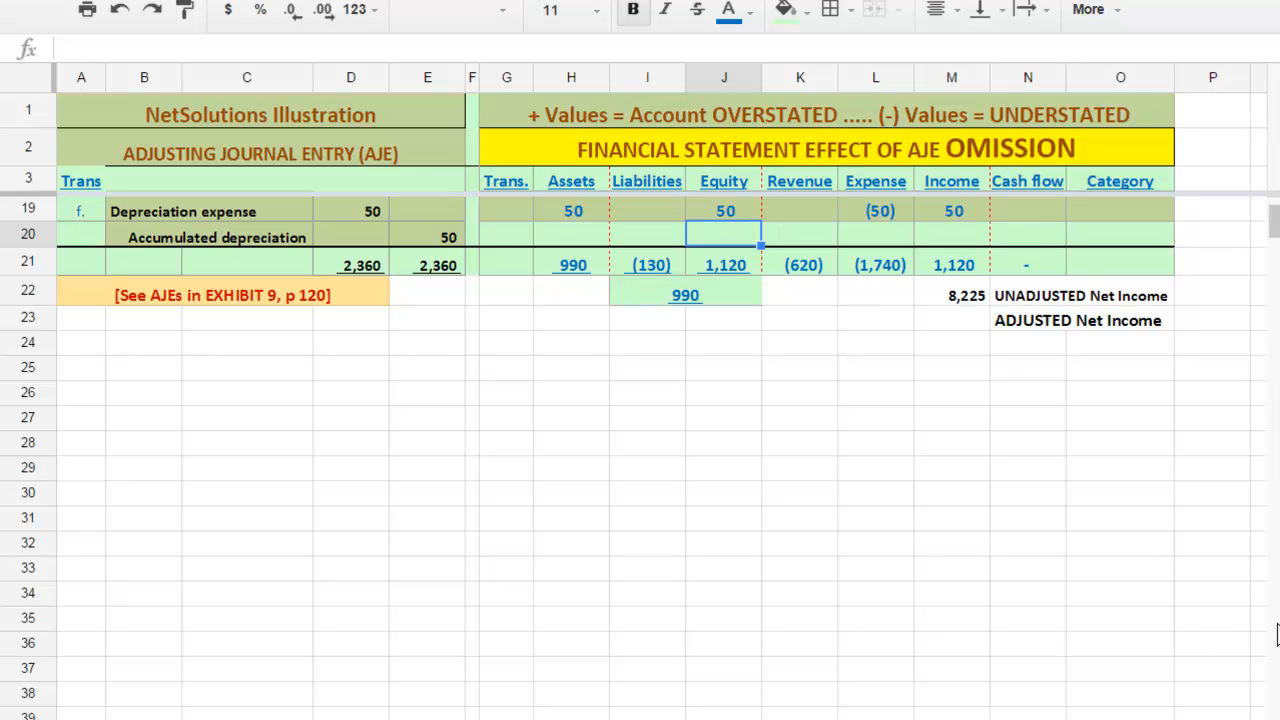
Step: Calculate the adjusted net income in M23 with a sum formula over M21:M22
scroll(1274, 214, up, 5)
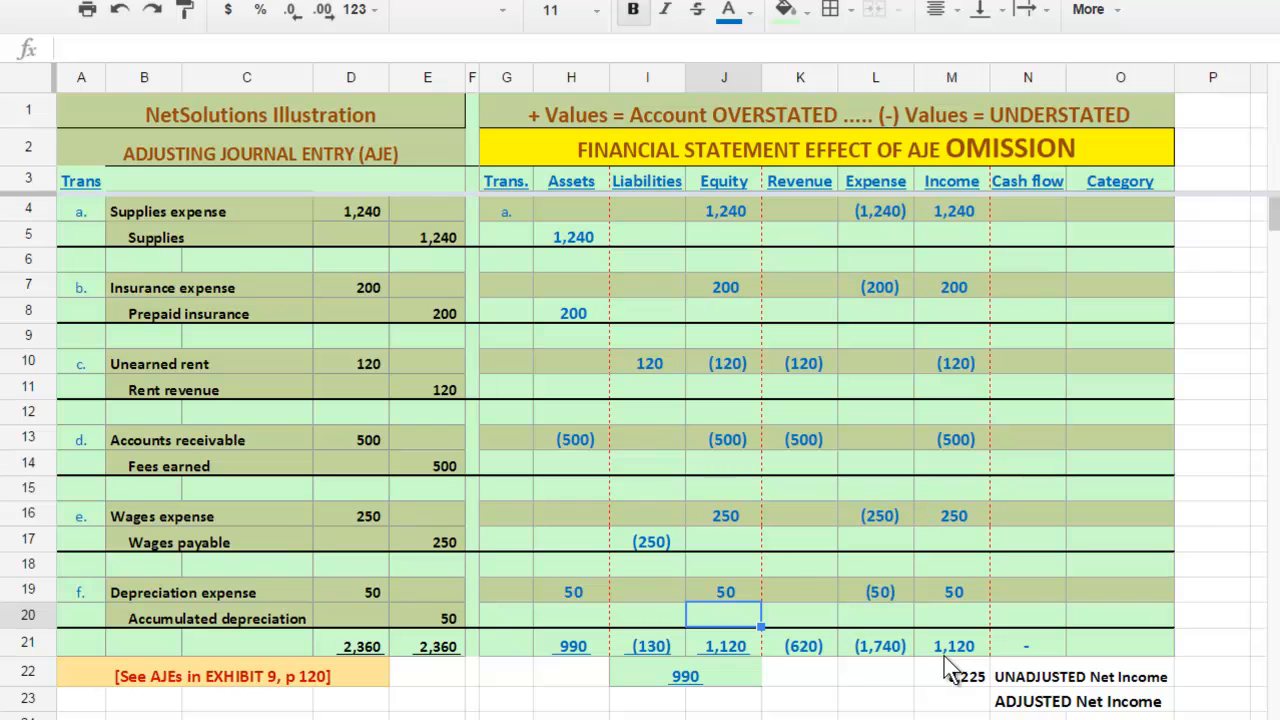
click(950, 696)
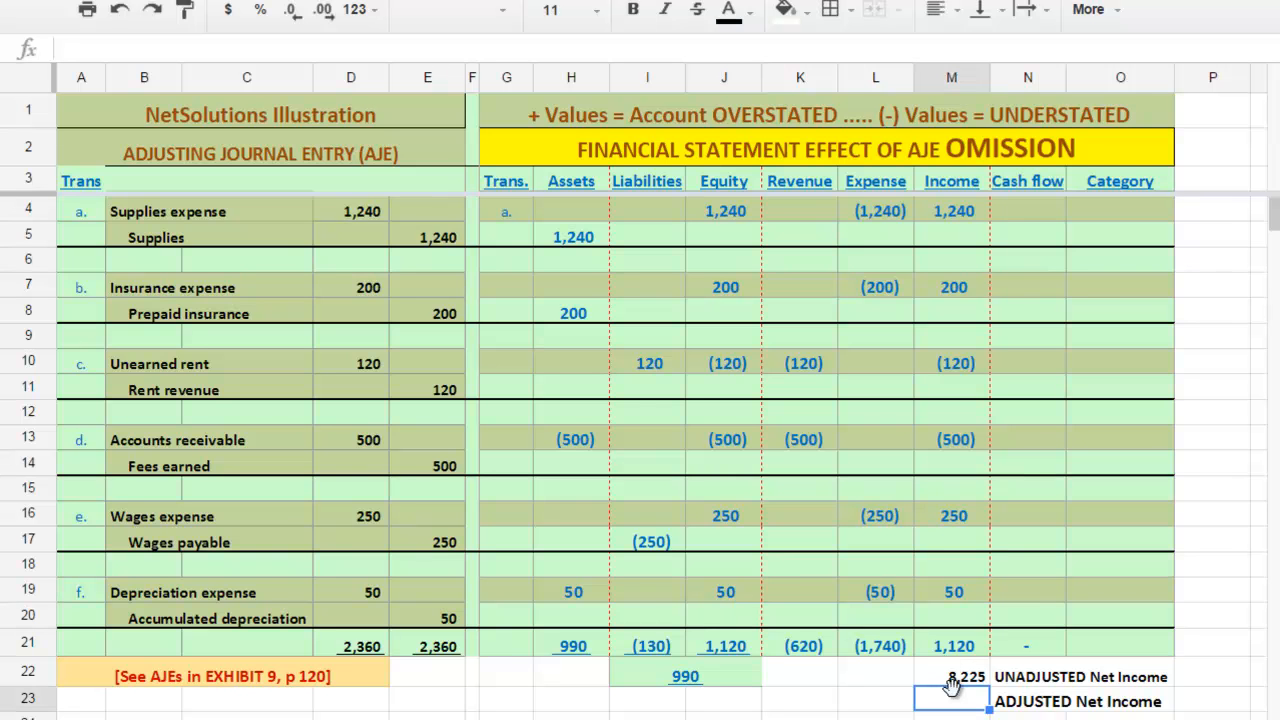
text(=sum()
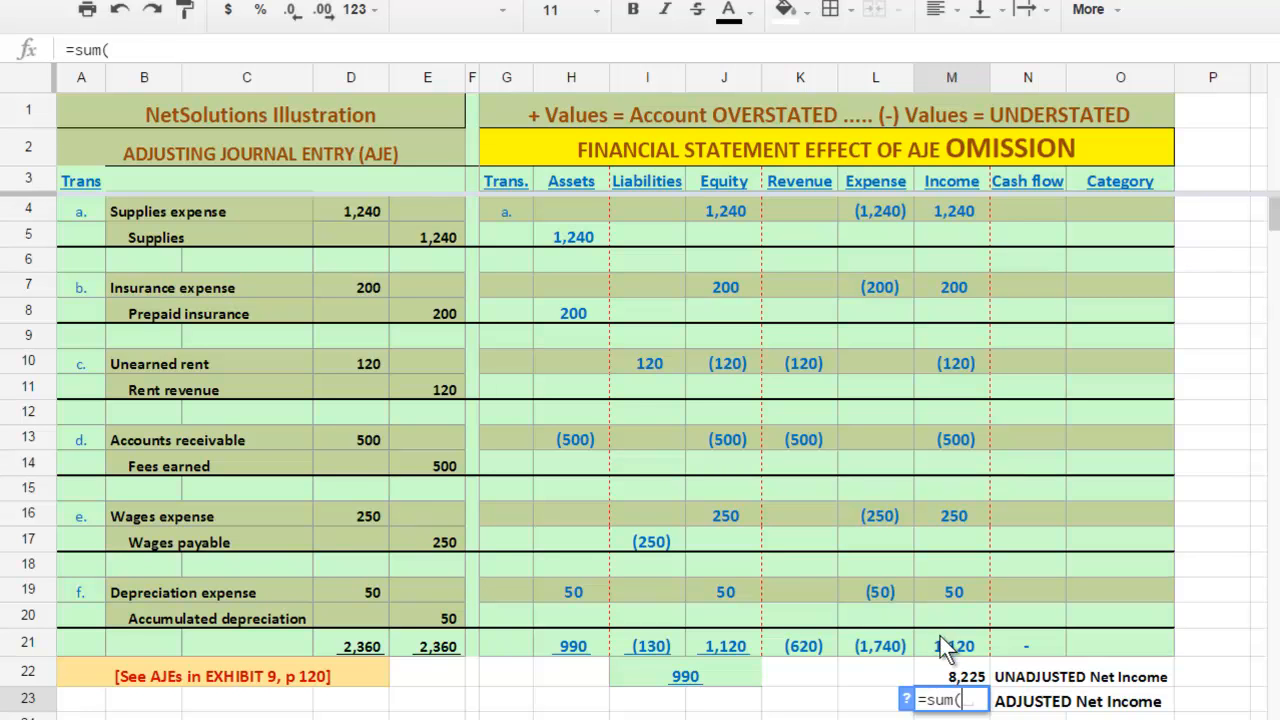
drag(952, 645, 945, 672)
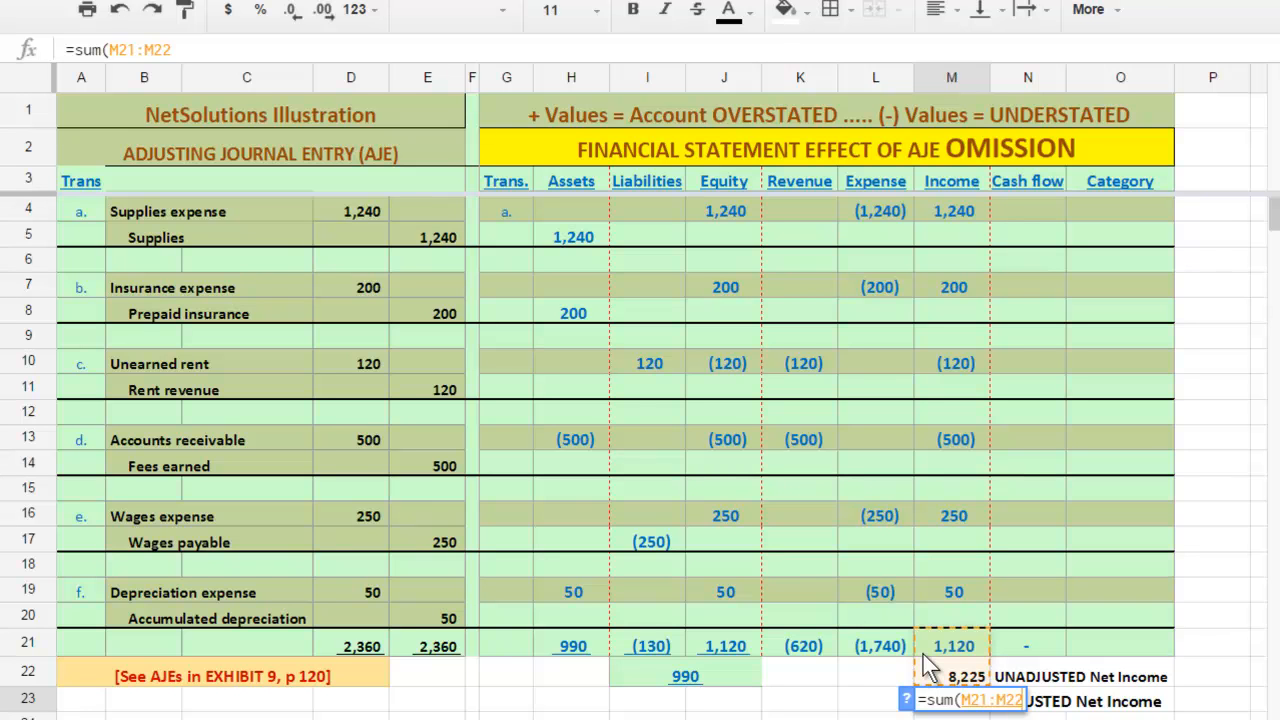
key(Return)
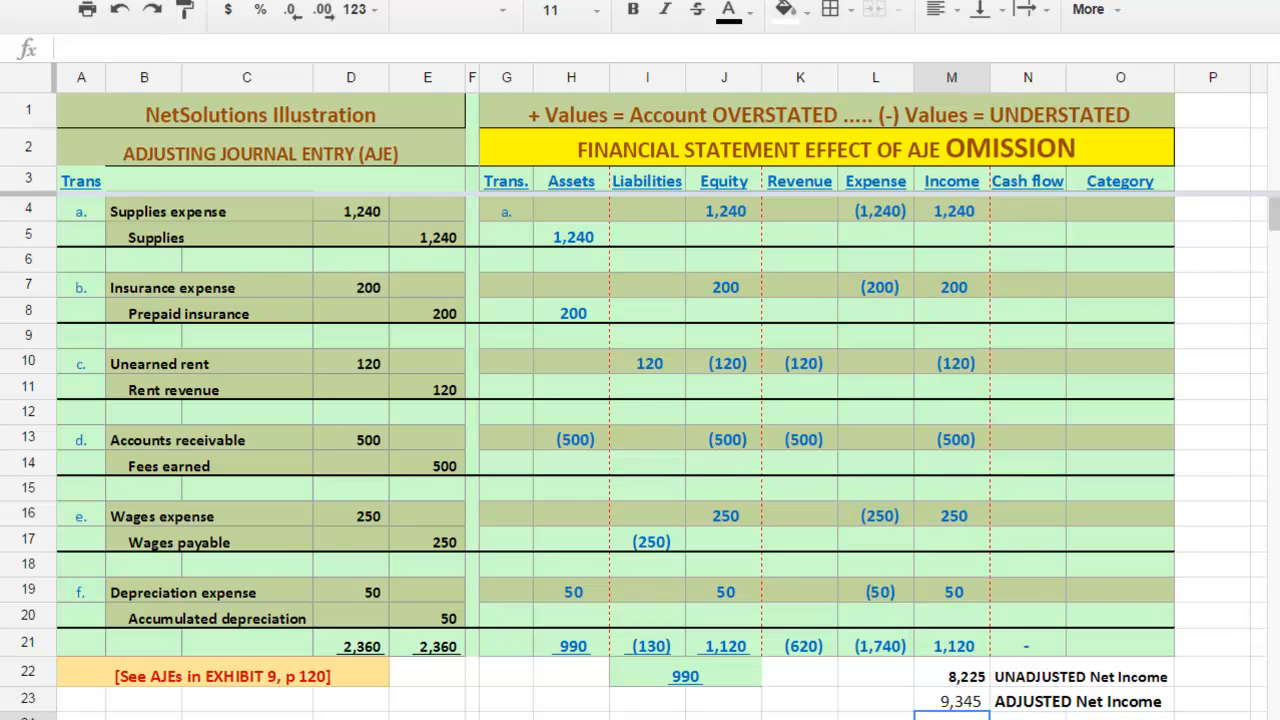
click(937, 703)
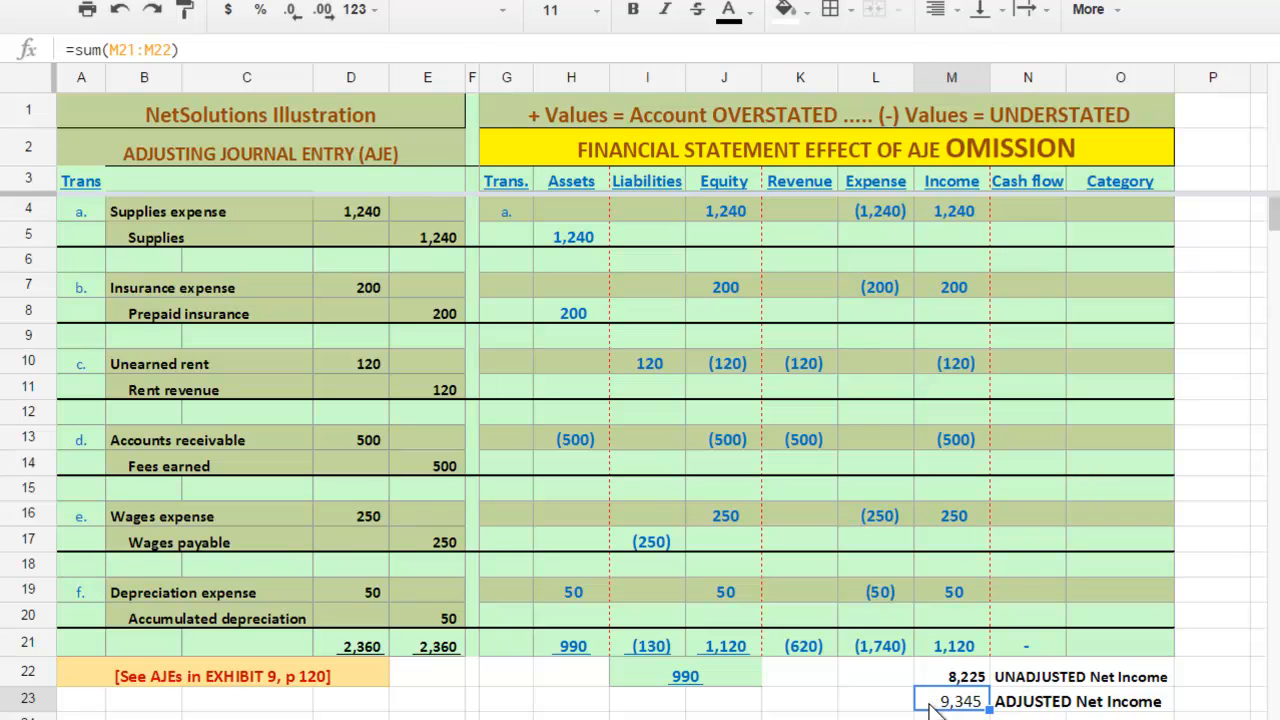